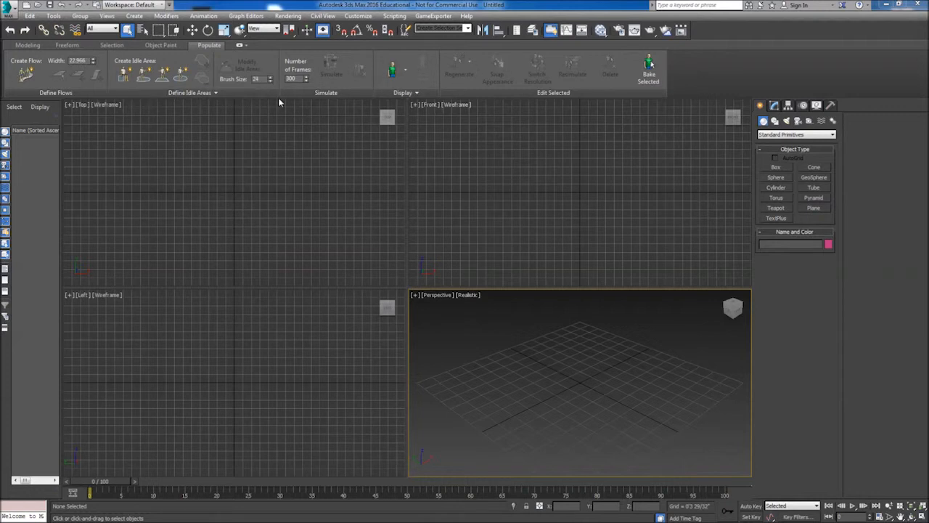
Begin Flow001 by placing its start point in the Top view with Create Flow.
click(204, 18)
mouse_move(213, 320)
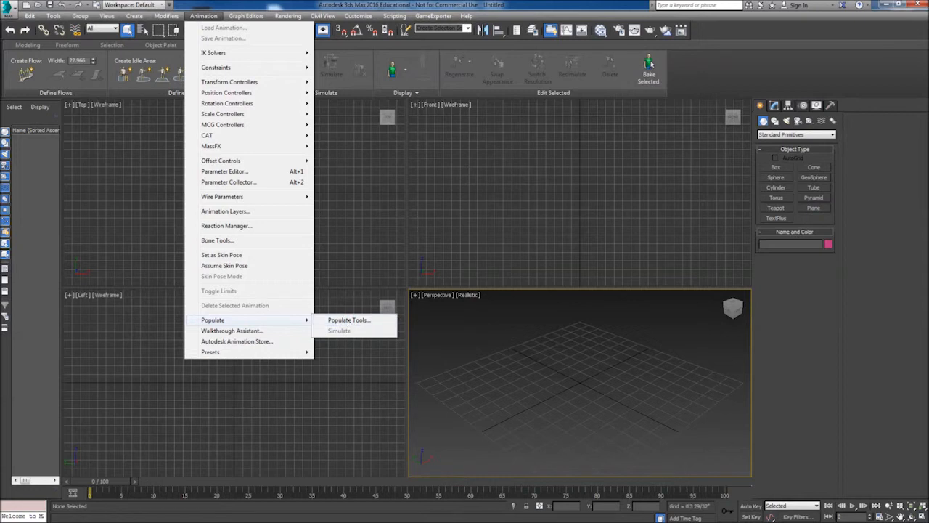
key(Escape)
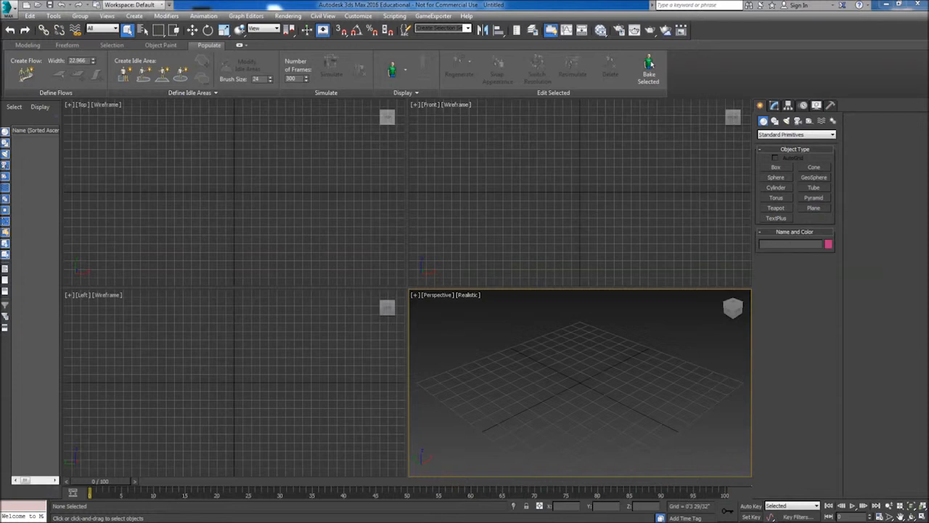
click(26, 80)
click(28, 76)
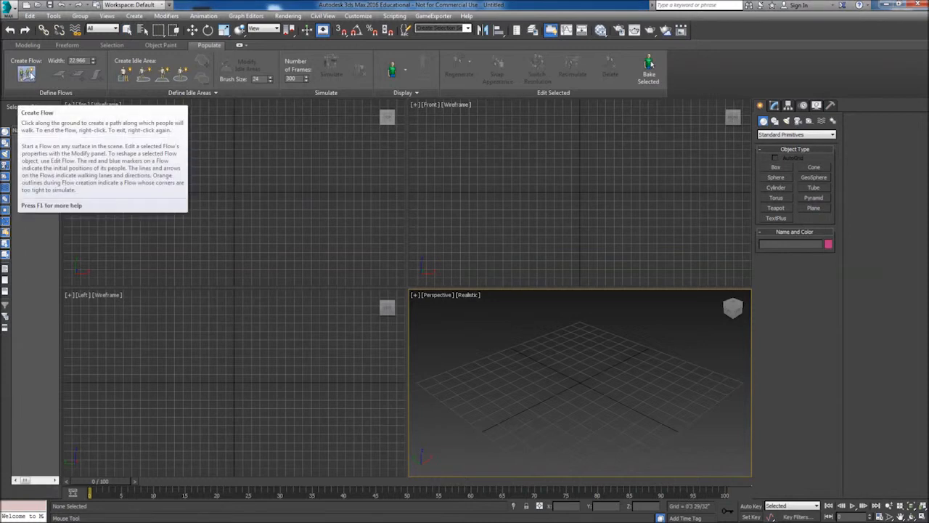
click(141, 157)
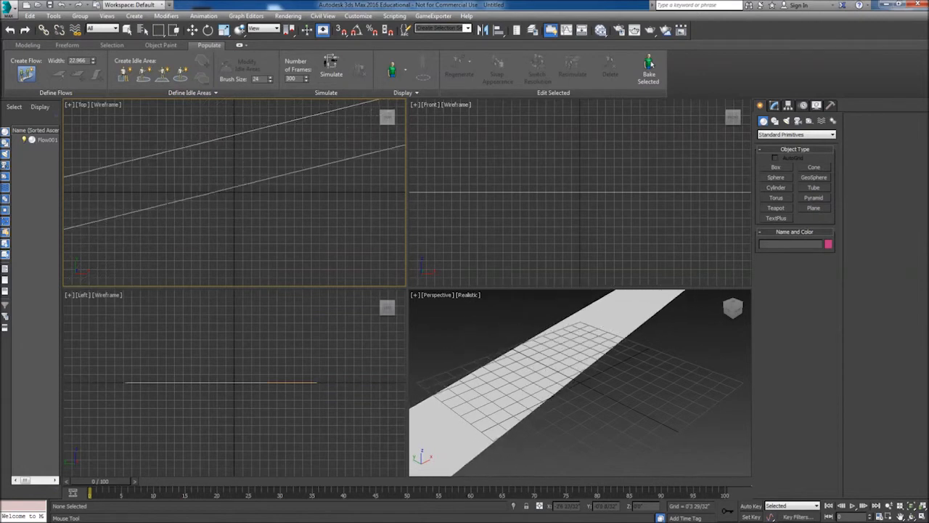
Add the remaining corners of the winding Flow001 path and finish it.
click(179, 181)
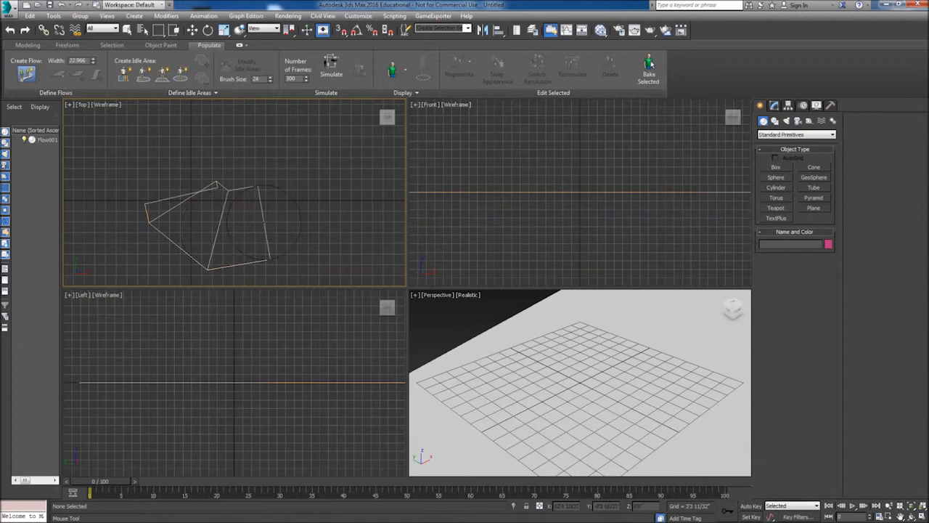
click(258, 221)
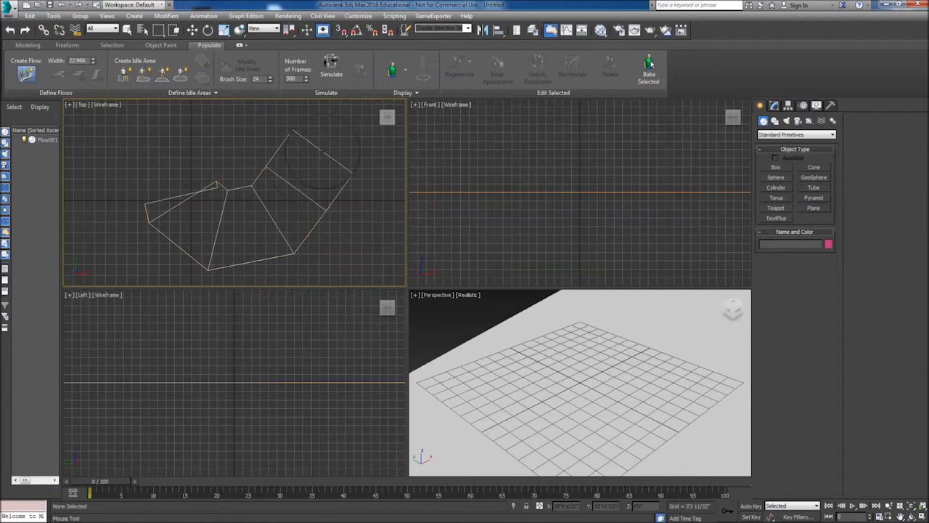
scroll(359, 141, down, 3)
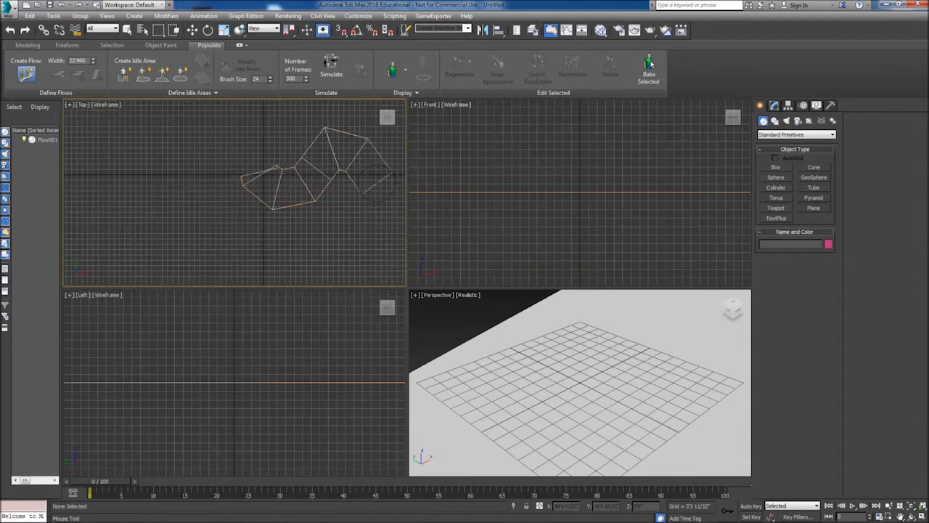
click(379, 161)
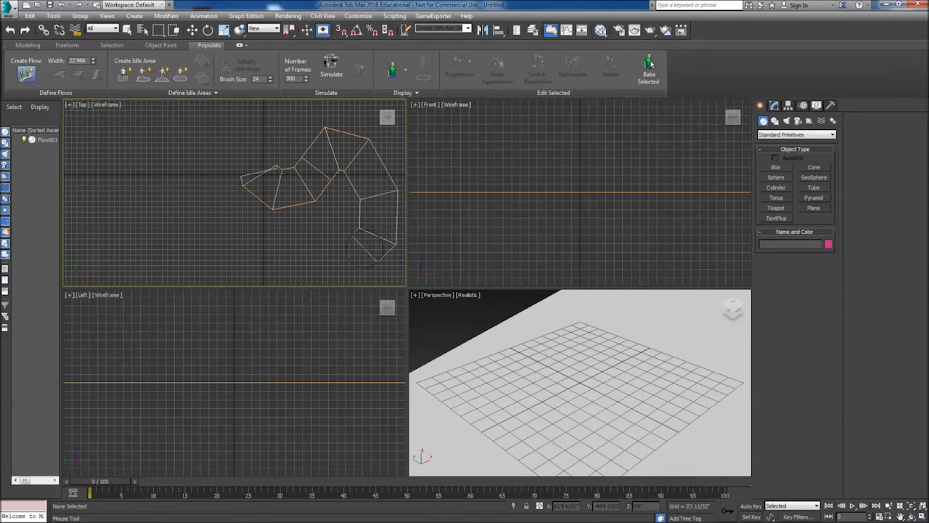
click(378, 238)
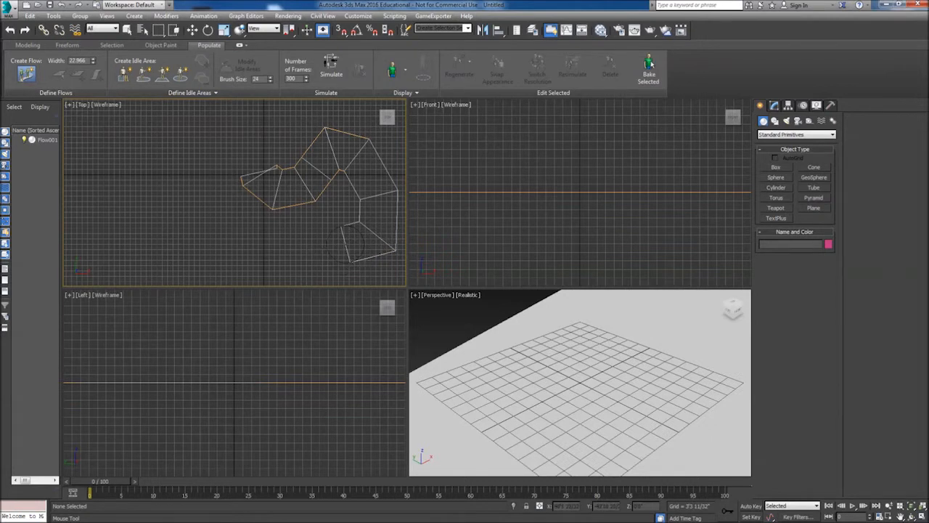
right_click(327, 251)
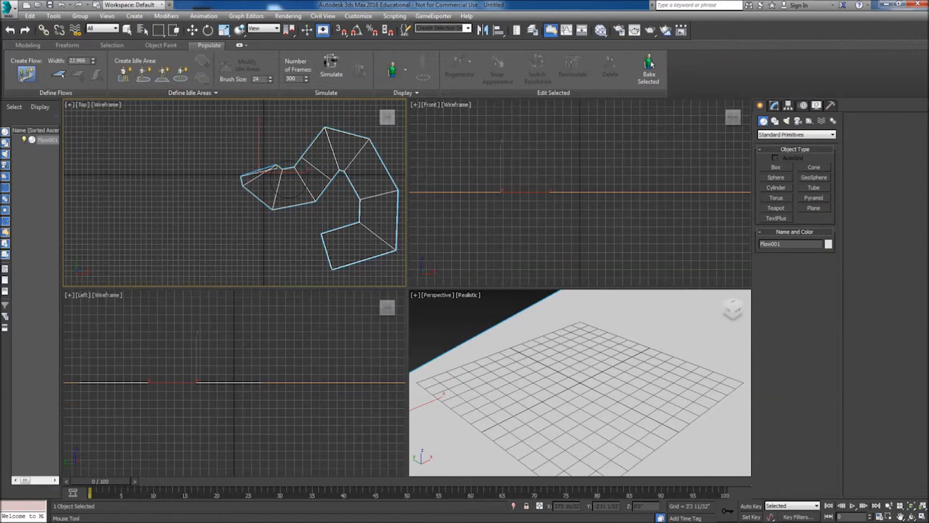
Reduce the Define Flows width spinner to 12 for new flows.
middle_drag(303, 206, 232, 207)
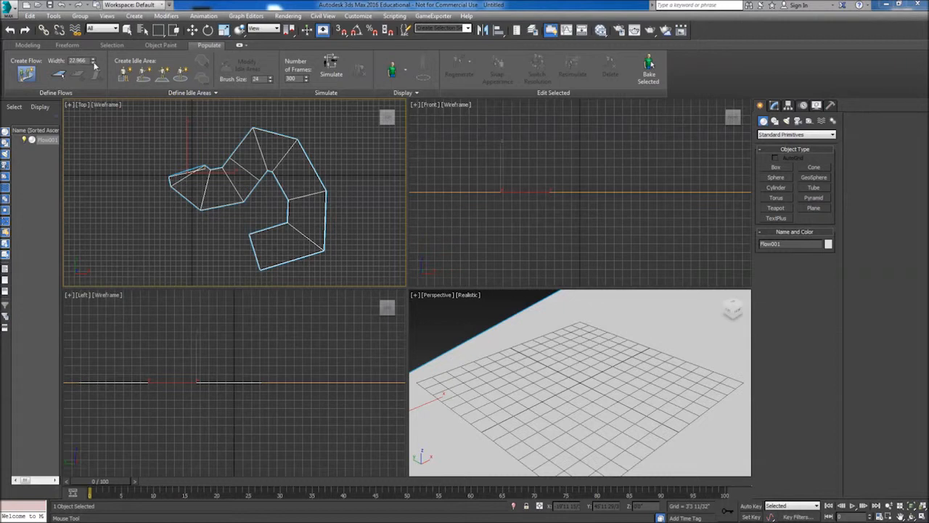
drag(94, 64, 99, 121)
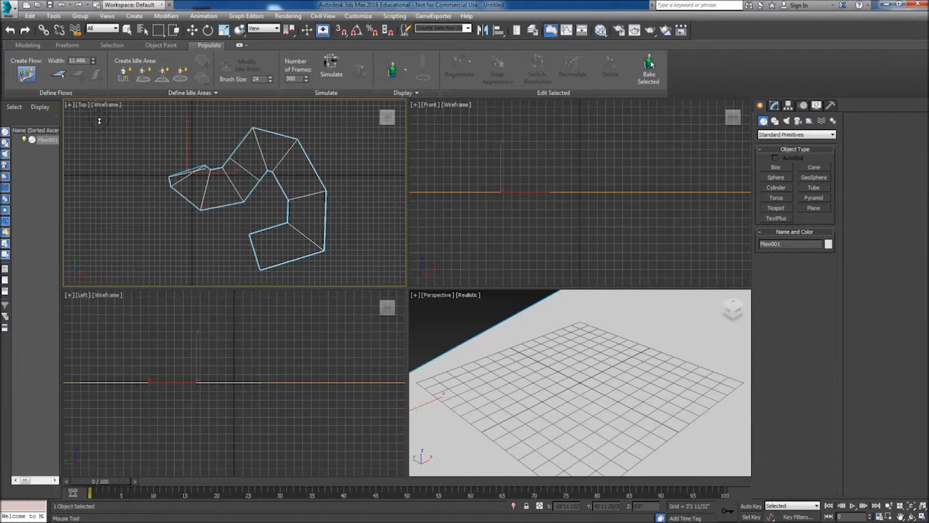
drag(98, 121, 48, 65)
text(12)
key(Return)
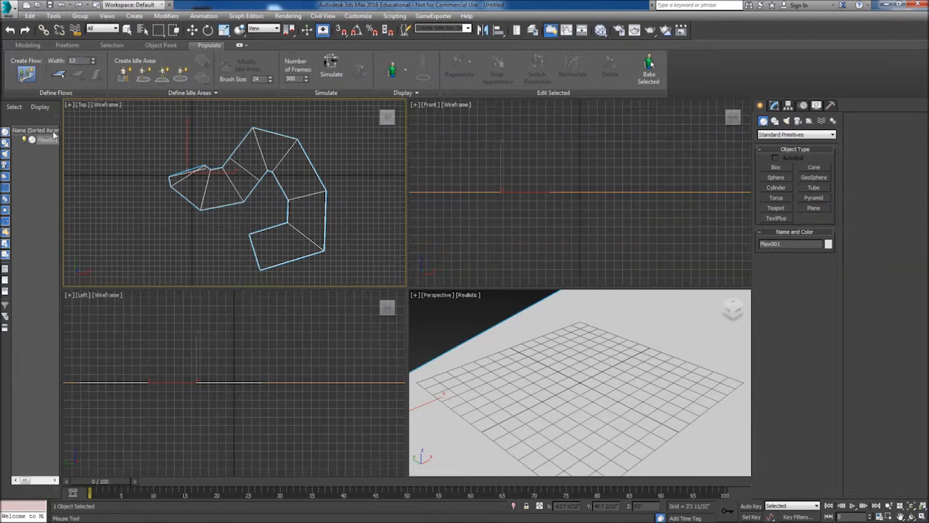
Start Flow002 down the left side of the Top view, ending and resuming it at its lower point.
click(94, 132)
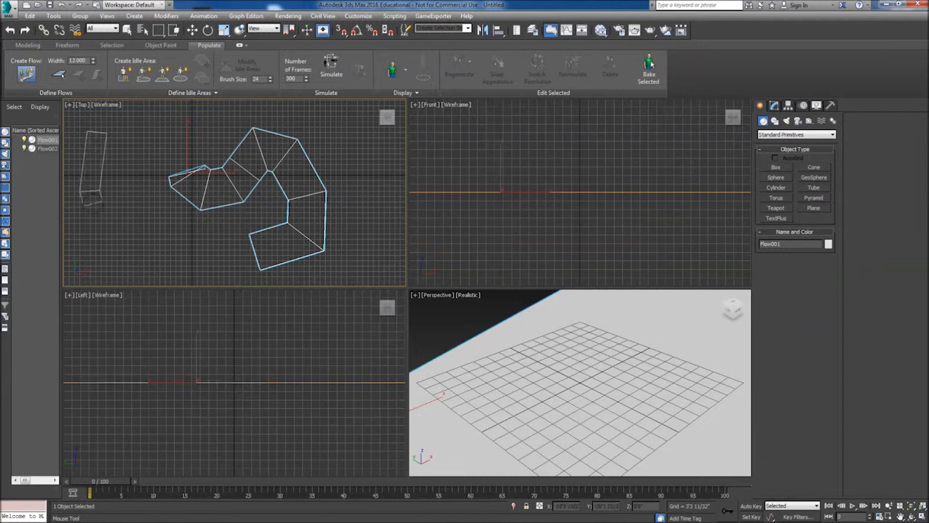
click(90, 190)
click(120, 238)
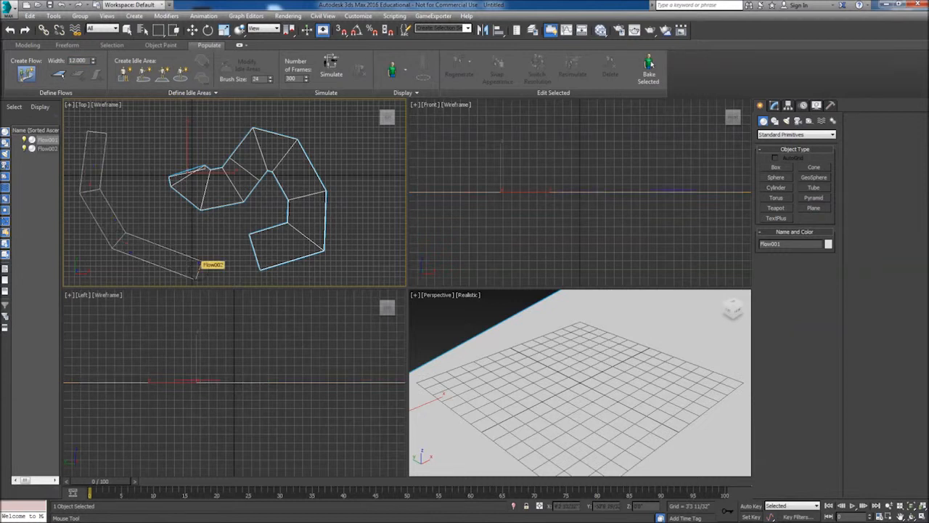
right_click(197, 270)
click(197, 270)
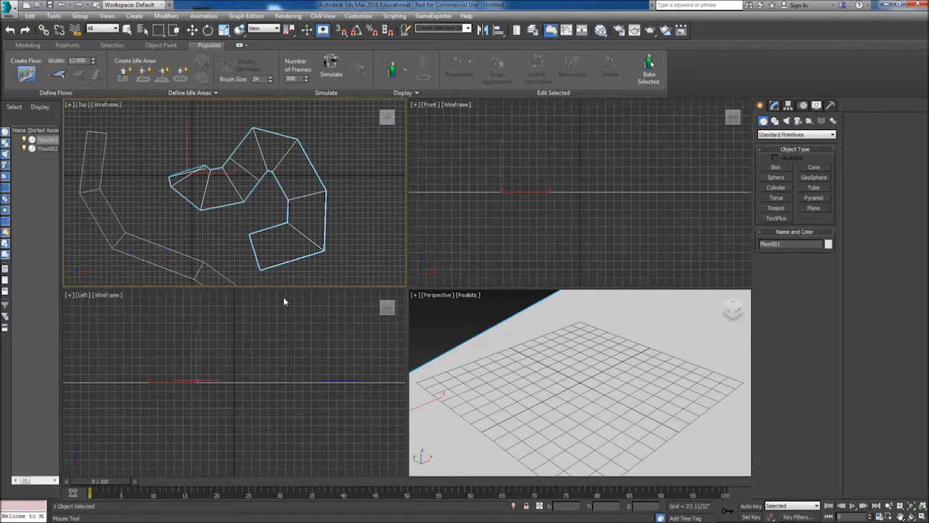
Extend Flow002 along the bottom, right side and top to close the loop around Flow001.
click(323, 289)
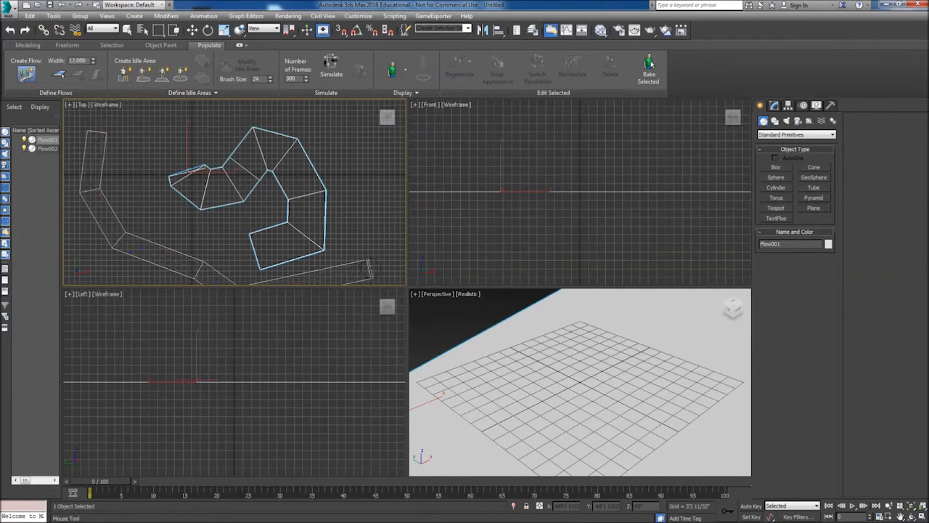
click(384, 218)
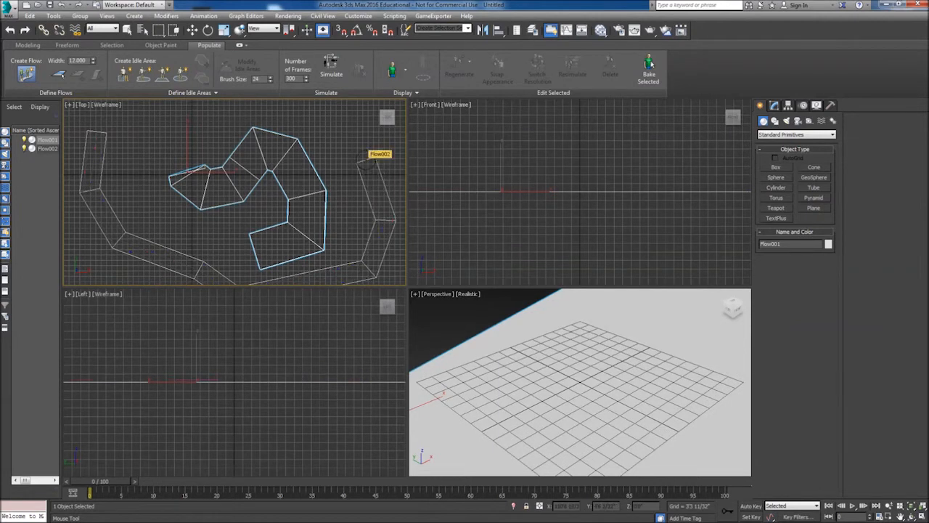
click(368, 162)
click(334, 118)
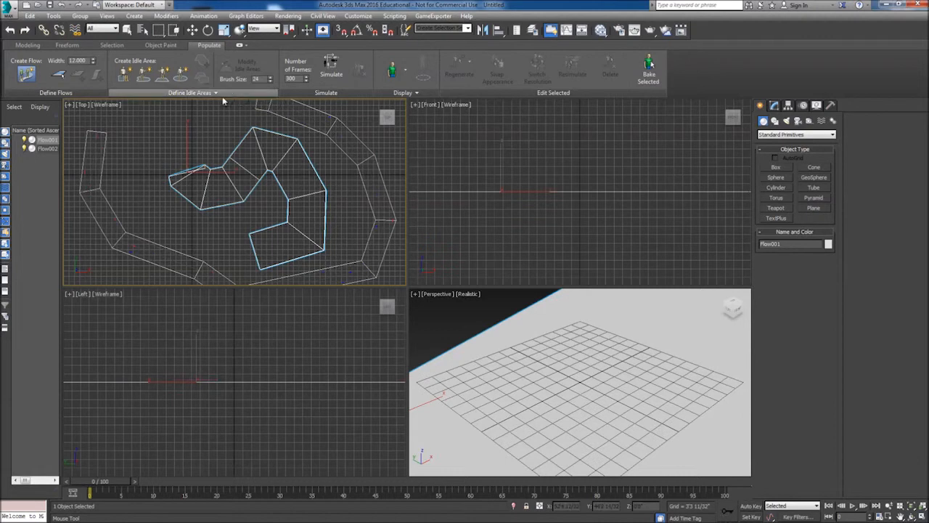
click(267, 109)
click(203, 112)
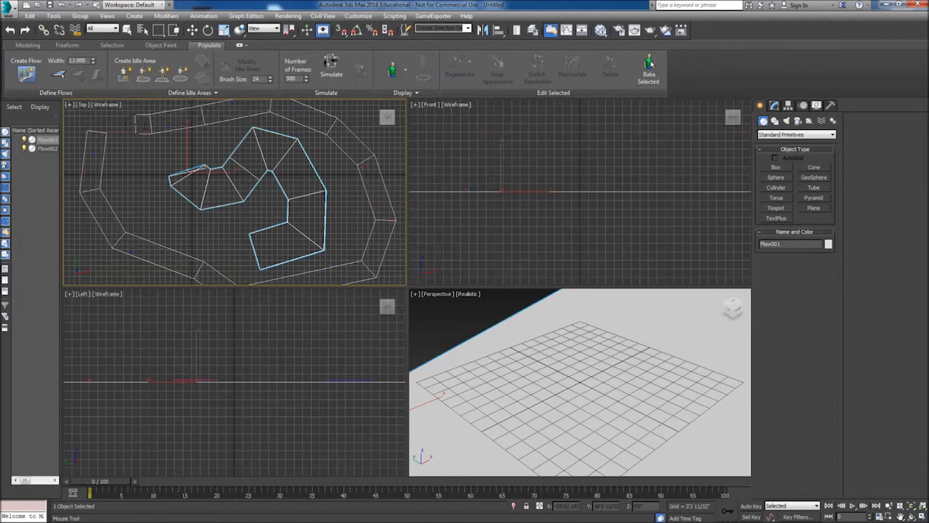
right_click(142, 125)
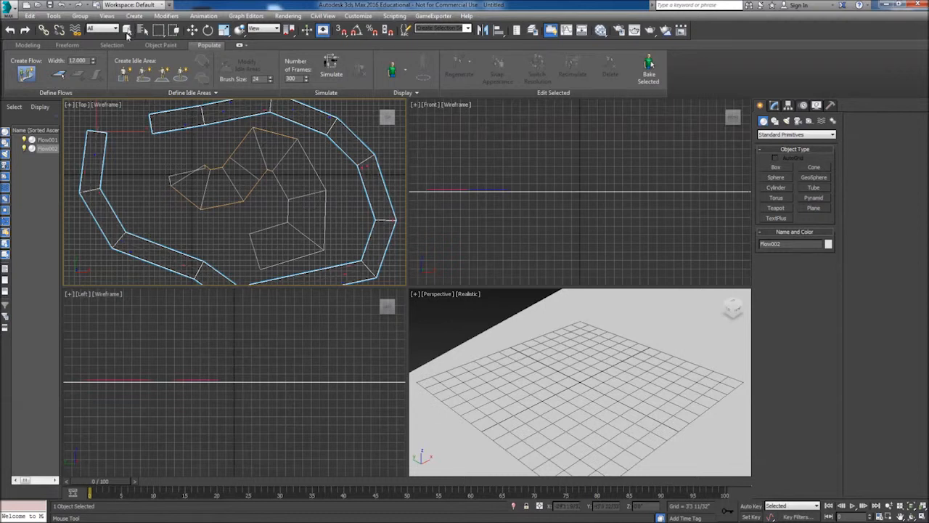
Delete the inner Flow001 and pan along the remaining Flow002 loop.
click(128, 31)
click(230, 155)
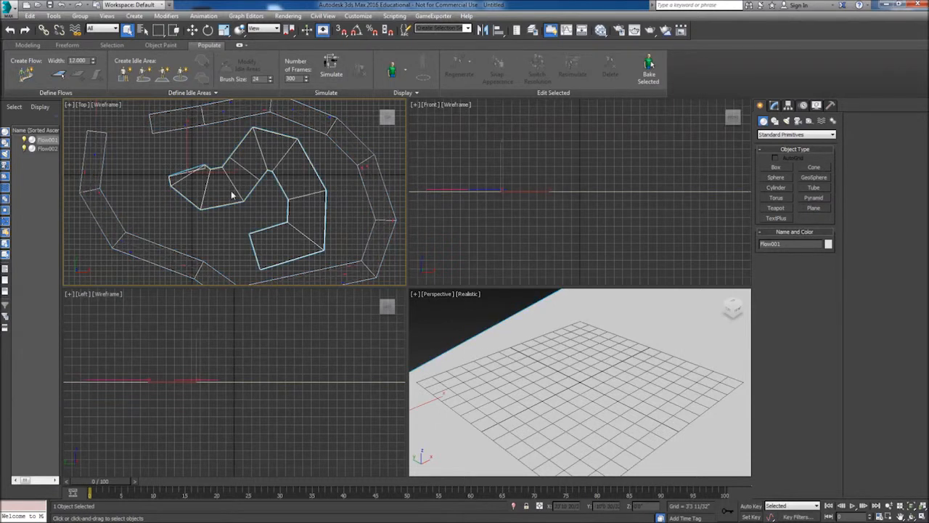
key(Delete)
scroll(247, 184, down, 3)
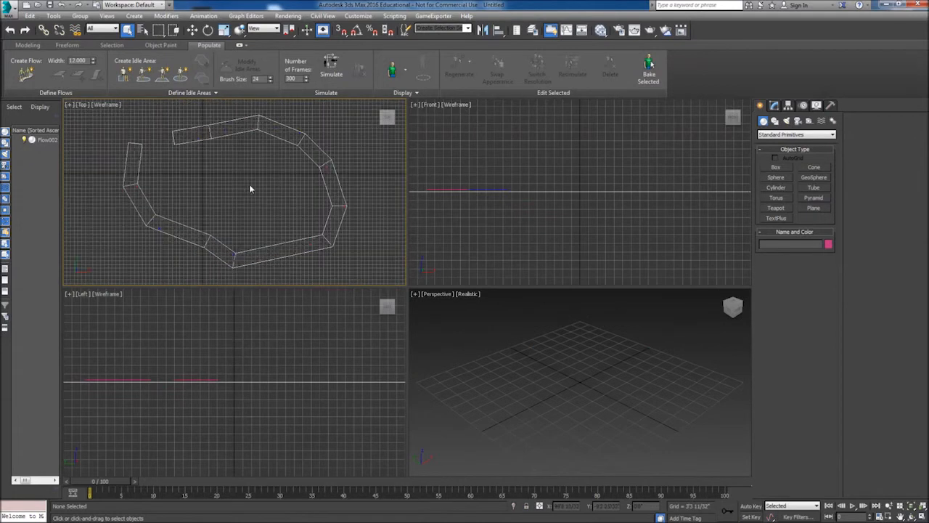
scroll(247, 185, up, 4)
scroll(239, 188, up, 4)
mouse_move(216, 193)
middle_down()
mouse_move(297, 189)
mouse_move(242, 182)
mouse_move(267, 175)
mouse_move(259, 160)
mouse_move(297, 180)
mouse_move(267, 140)
middle_up()
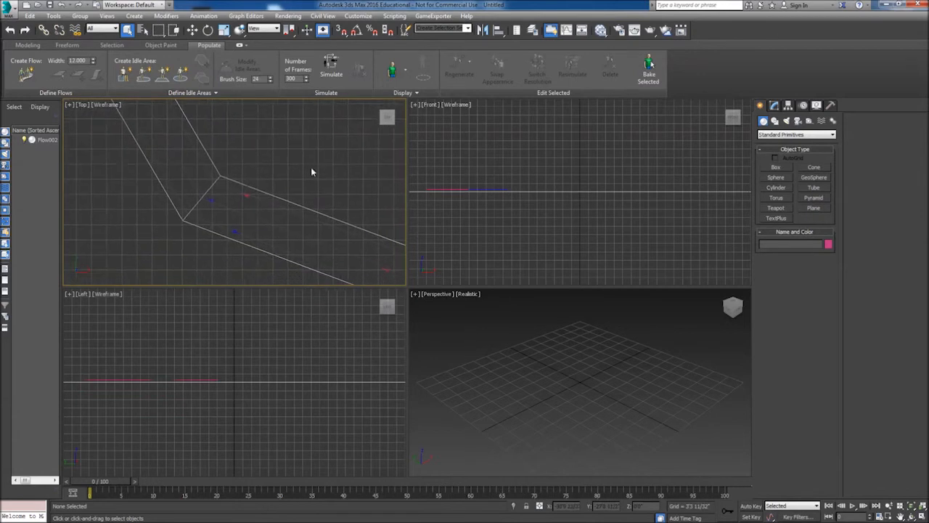
middle_drag(311, 170, 260, 145)
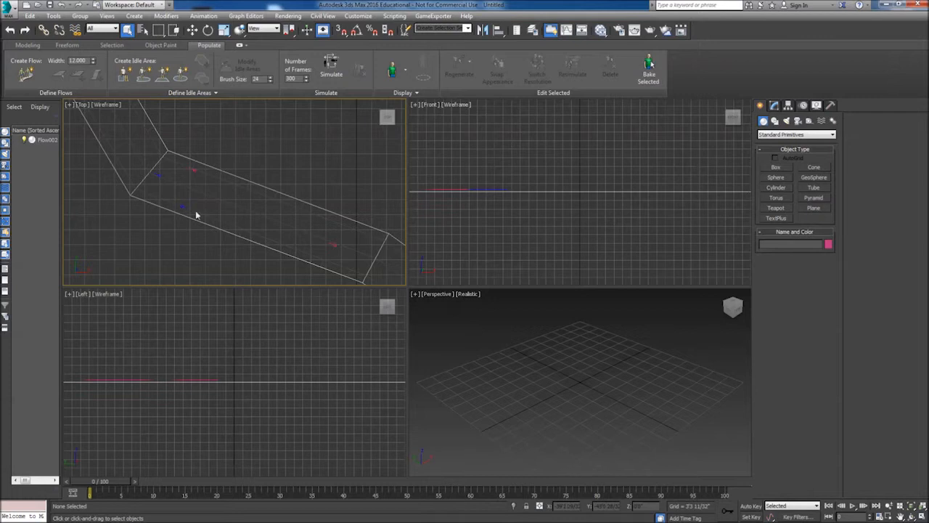
mouse_move(332, 228)
middle_down()
mouse_move(197, 152)
mouse_move(315, 213)
mouse_move(270, 205)
mouse_move(263, 174)
middle_up()
scroll(271, 204, down, 3)
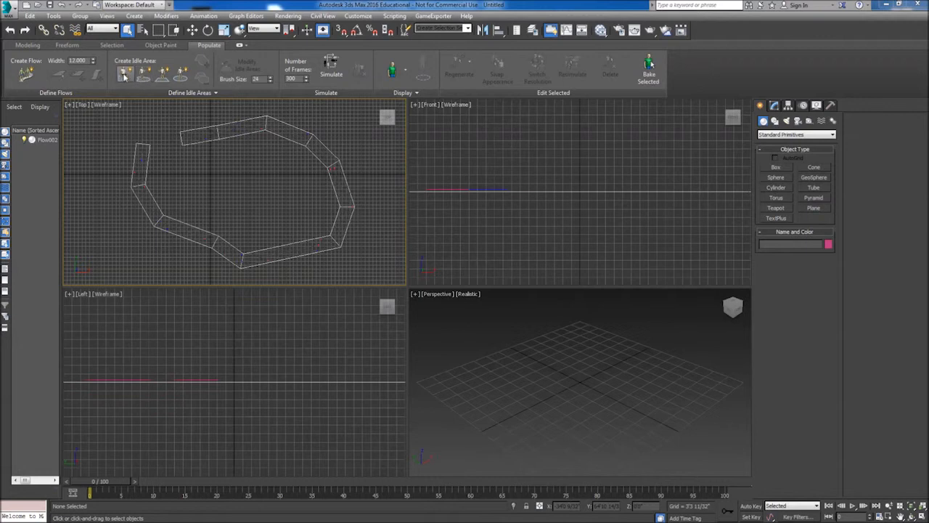
Place the first seat on the ground with Create Seat.
click(125, 74)
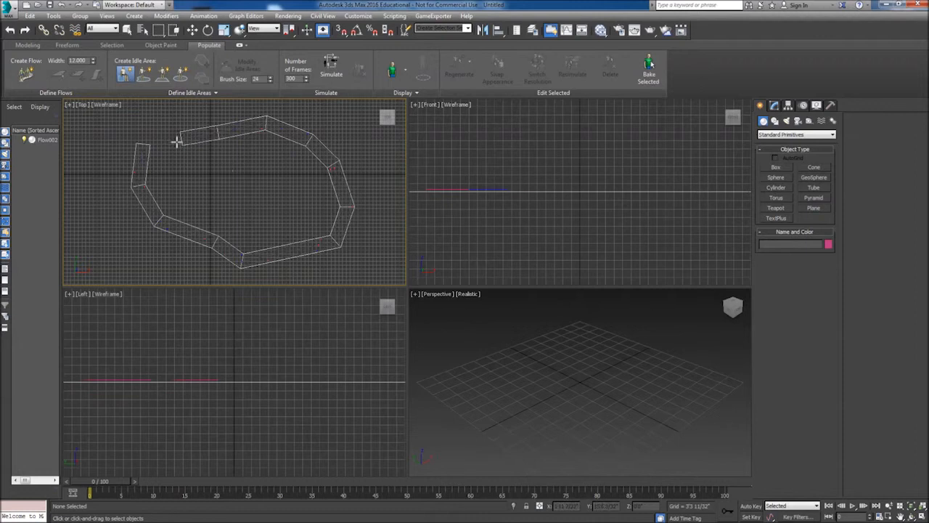
click(126, 74)
click(290, 159)
scroll(300, 181, up, 2)
scroll(297, 160, up, 3)
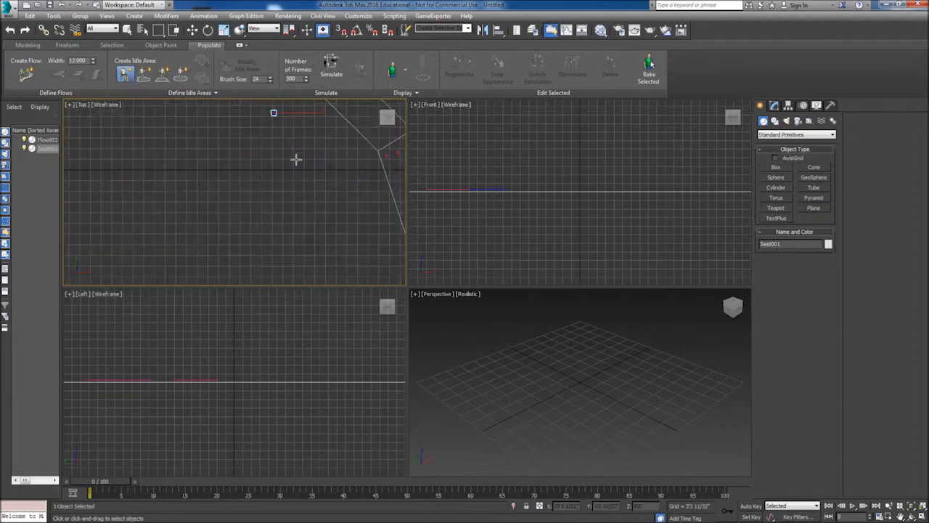
scroll(288, 216, up, 2)
scroll(257, 166, up, 2)
scroll(262, 191, up, 2)
scroll(272, 205, up, 2)
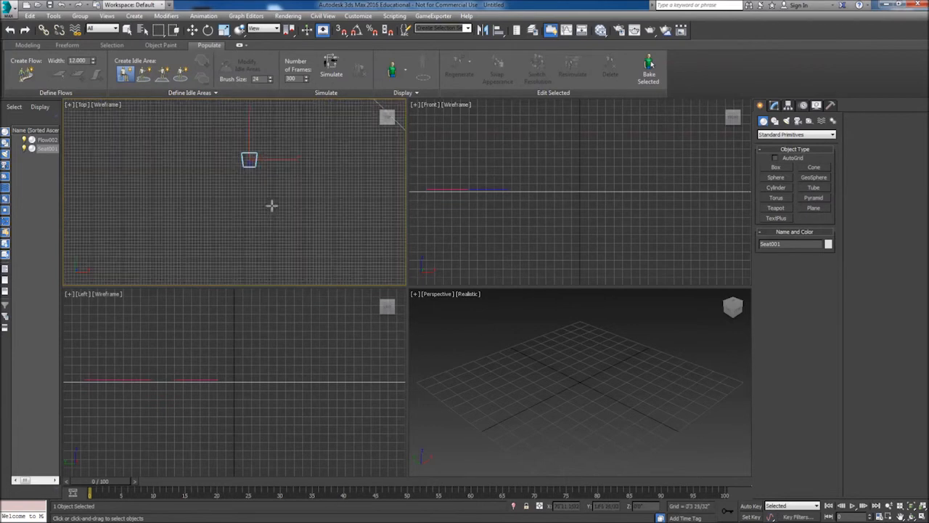
middle_drag(271, 196, 280, 222)
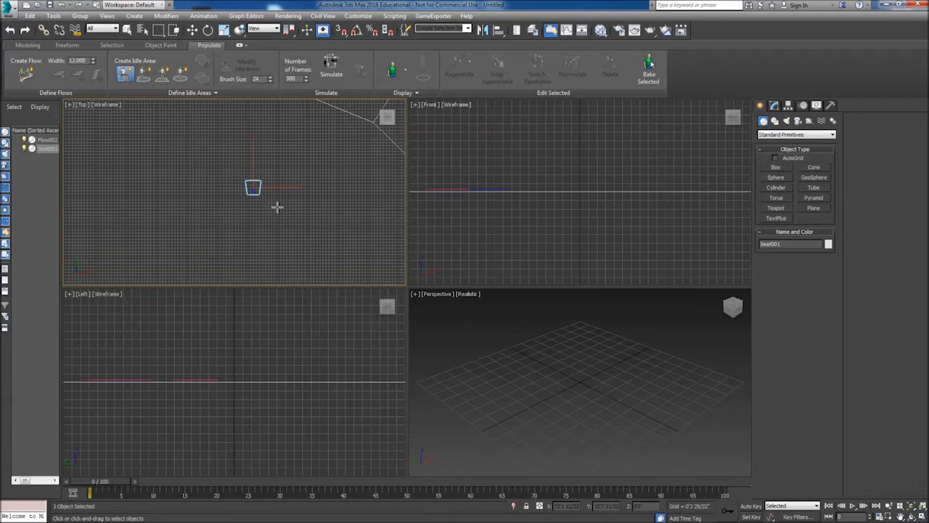
middle_drag(276, 206, 224, 175)
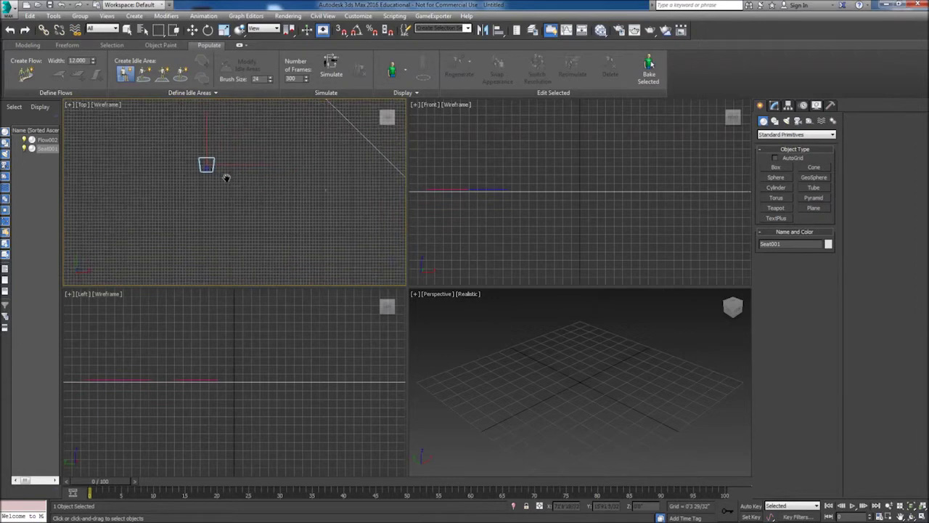
Place the second, third and fourth seats at spots around the flow loop.
click(315, 156)
mouse_move(326, 179)
middle_down()
mouse_move(209, 157)
mouse_move(158, 116)
middle_up()
click(228, 181)
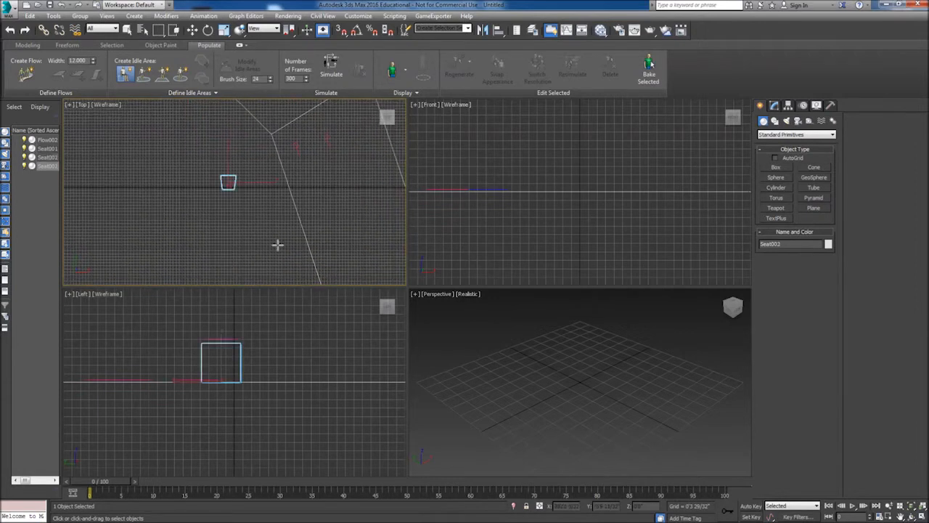
middle_drag(175, 161, 228, 240)
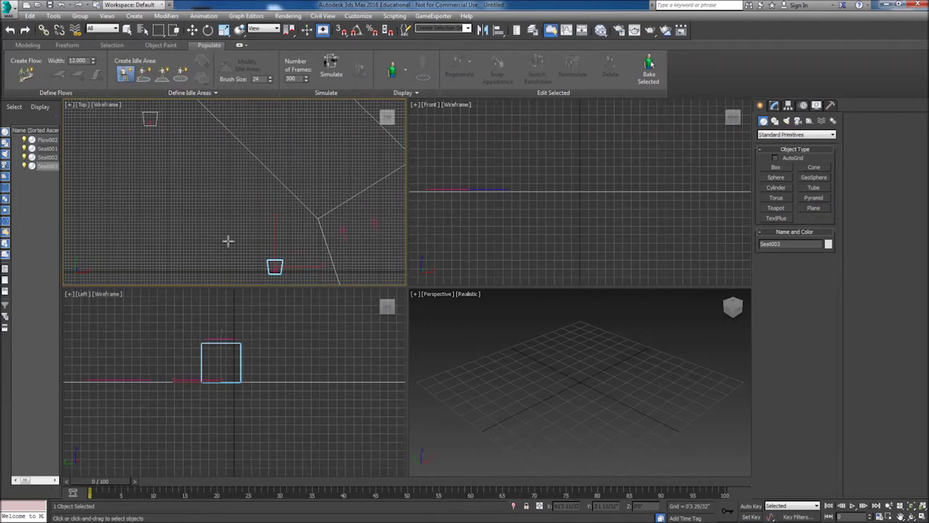
click(224, 172)
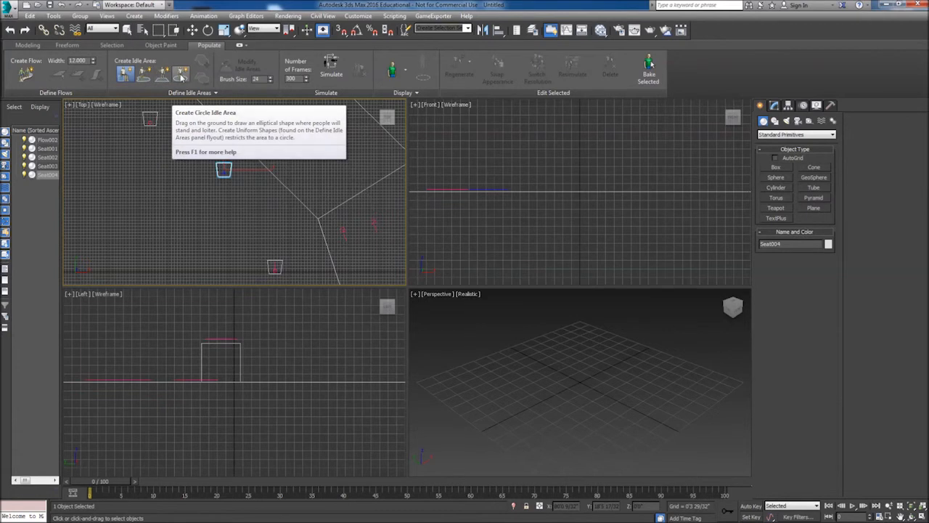
mouse_move(143, 74)
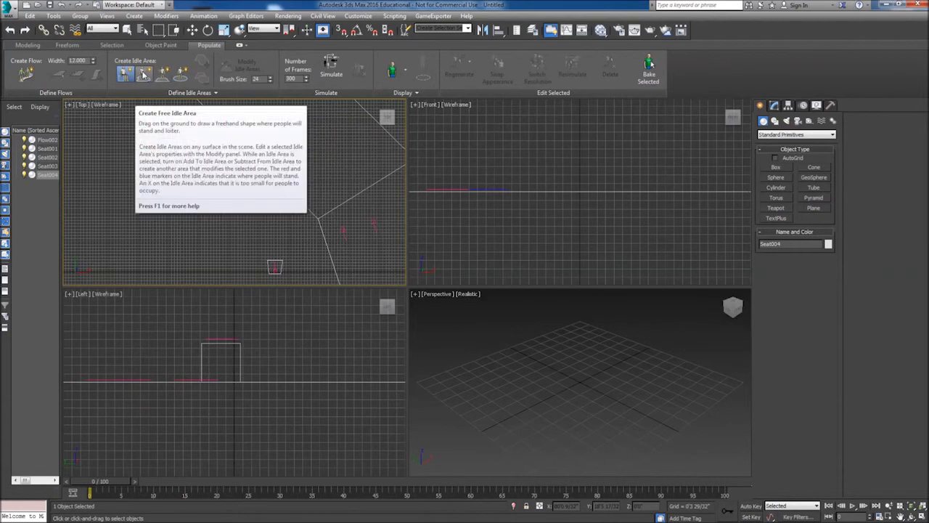
Sketch a freehand idle area, discard it, and draw a larger IdleArea001 outline.
click(144, 76)
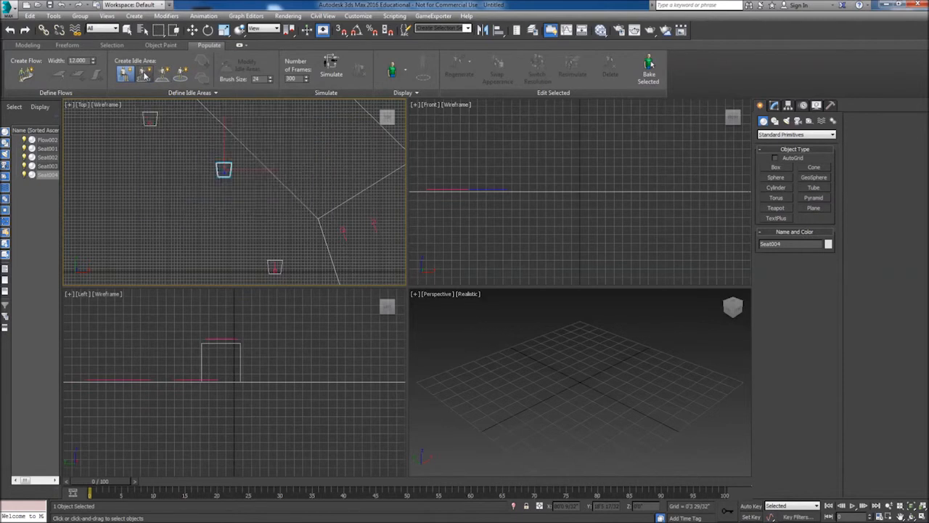
scroll(168, 186, up, 3)
scroll(252, 156, down, 3)
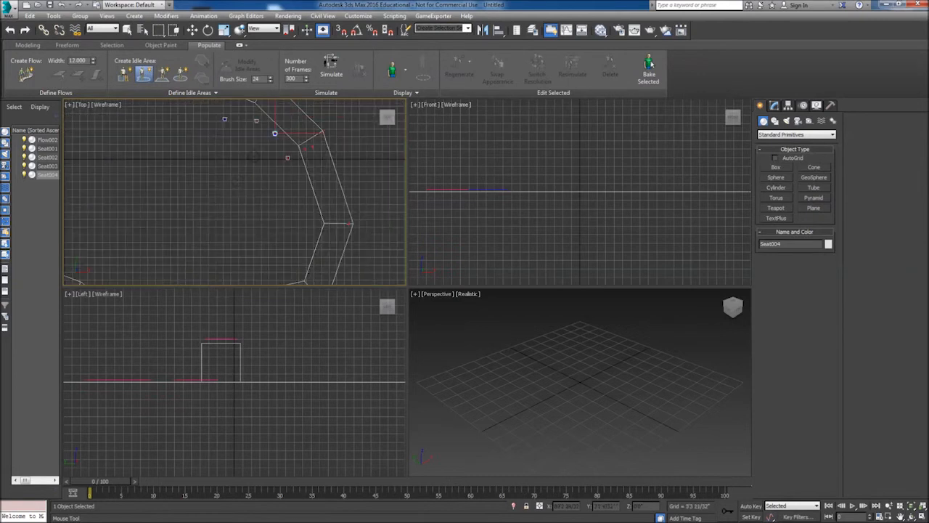
middle_drag(230, 186, 212, 188)
mouse_move(230, 187)
mouse_down()
mouse_move(211, 231)
mouse_move(156, 255)
mouse_move(166, 263)
mouse_move(104, 243)
mouse_up()
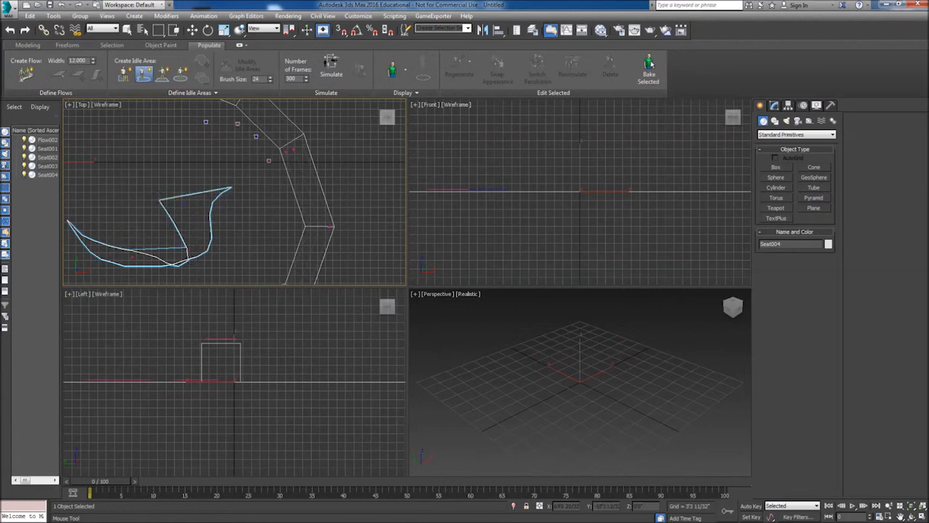
mouse_move(230, 188)
mouse_down()
mouse_move(145, 180)
mouse_move(229, 292)
mouse_move(256, 196)
mouse_up()
key(Delete)
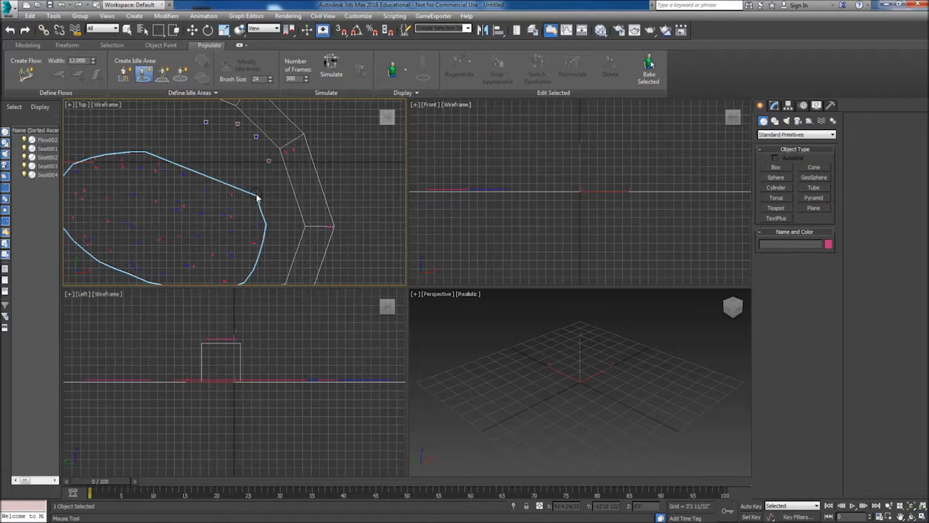
drag(256, 196, 257, 196)
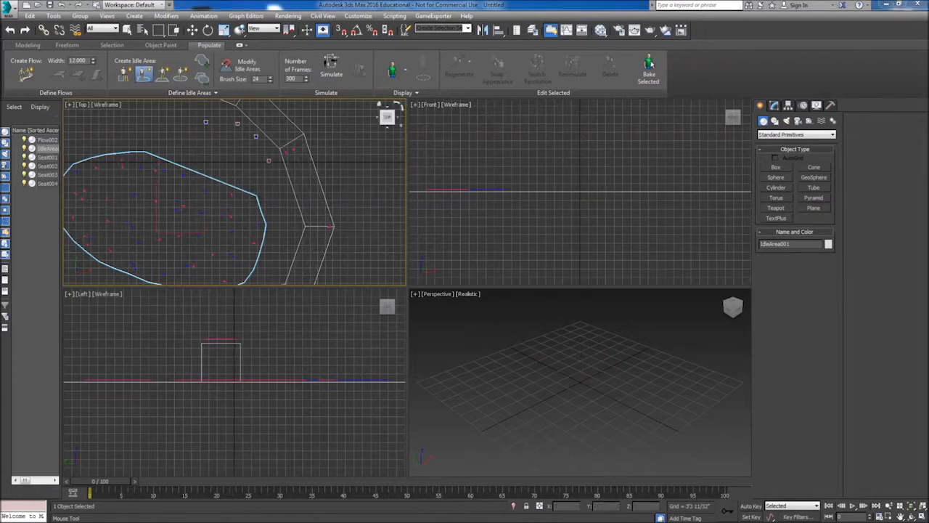
Add a bulge to the idle area's top and cut a notch beside it, then show its parameters.
click(202, 62)
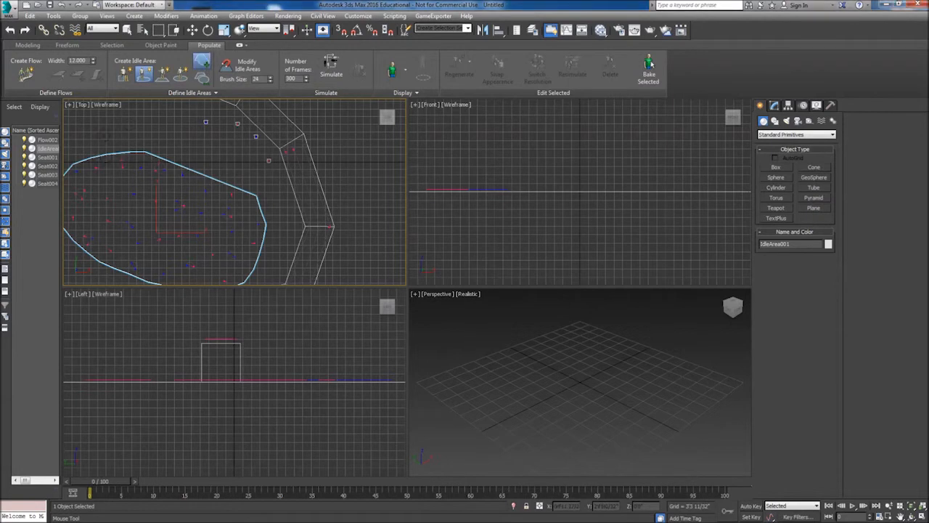
drag(105, 141, 101, 156)
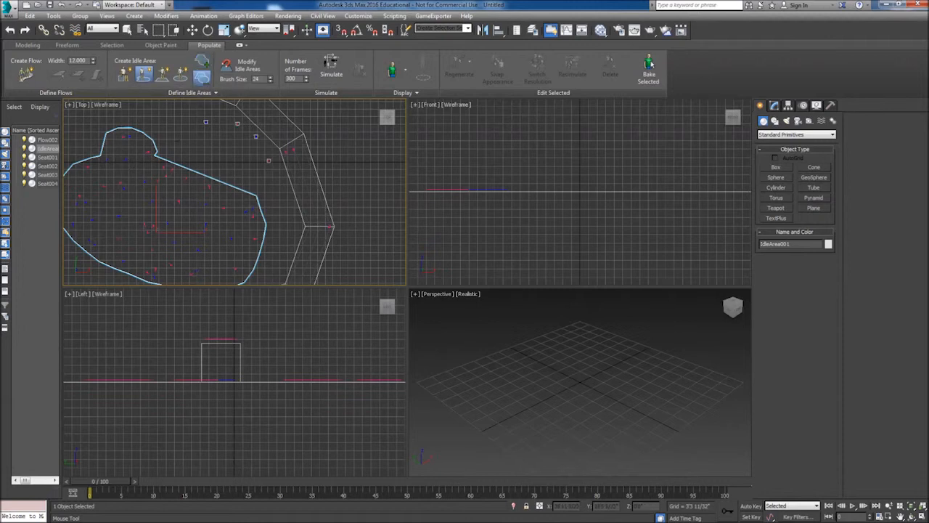
drag(151, 143, 227, 164)
drag(150, 153, 149, 148)
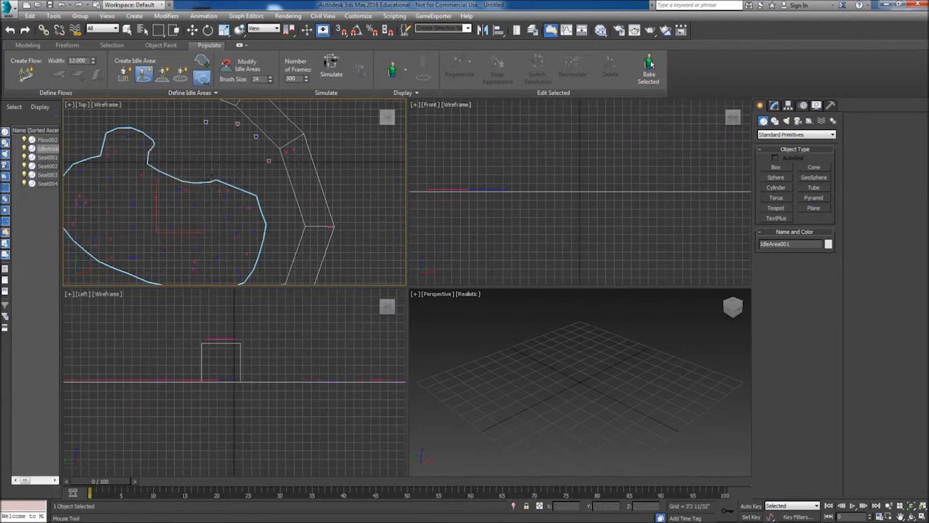
key(Escape)
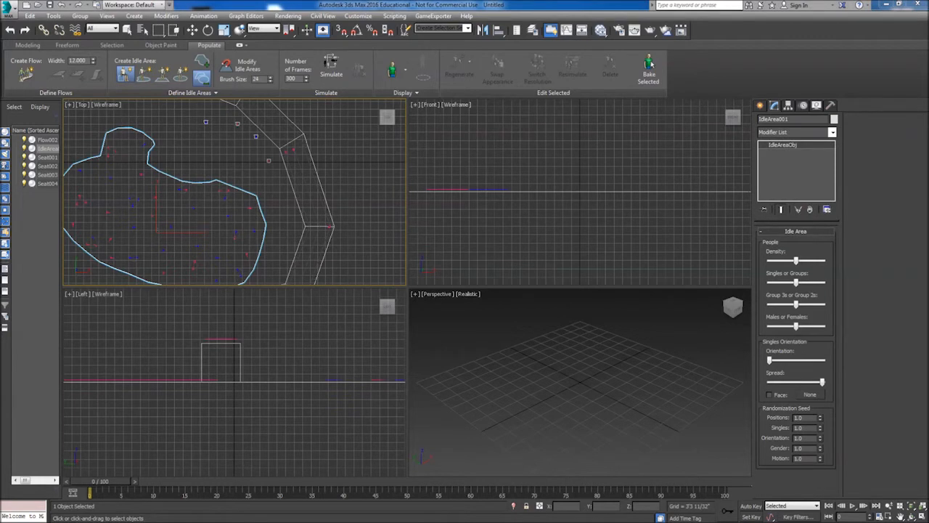
Brush the idle area boundary outward at lower right with brush size 64.
click(238, 69)
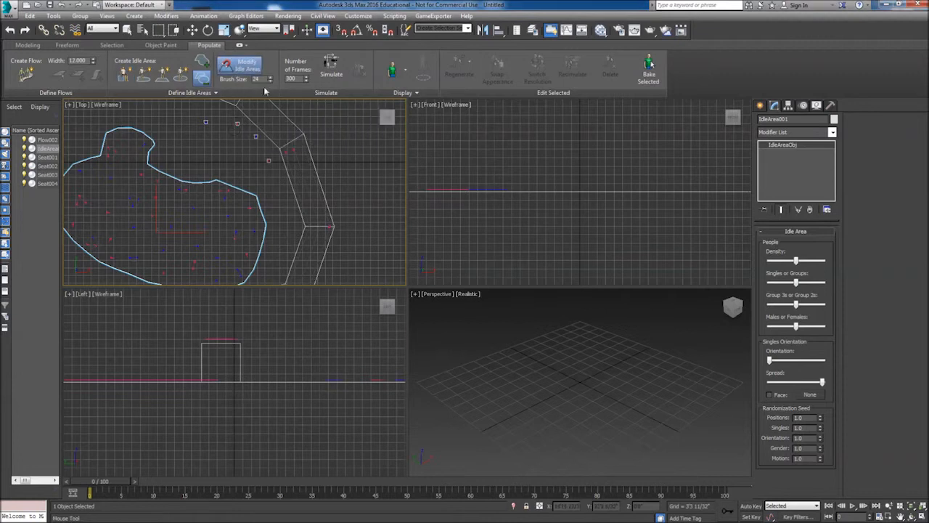
drag(271, 80, 271, 66)
mouse_move(215, 179)
mouse_down()
mouse_move(254, 196)
mouse_move(272, 218)
mouse_up()
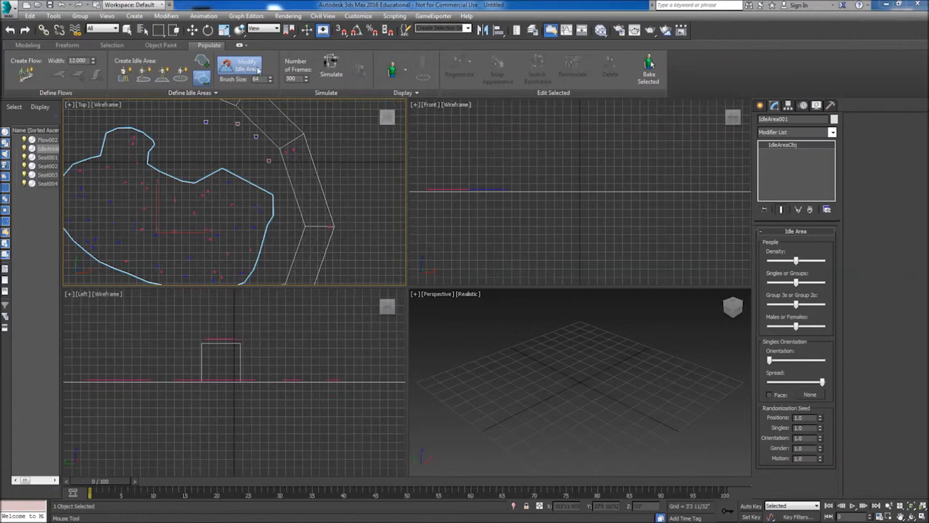
Leave idle-area editing and set the simulation to 150 frames.
key(Escape)
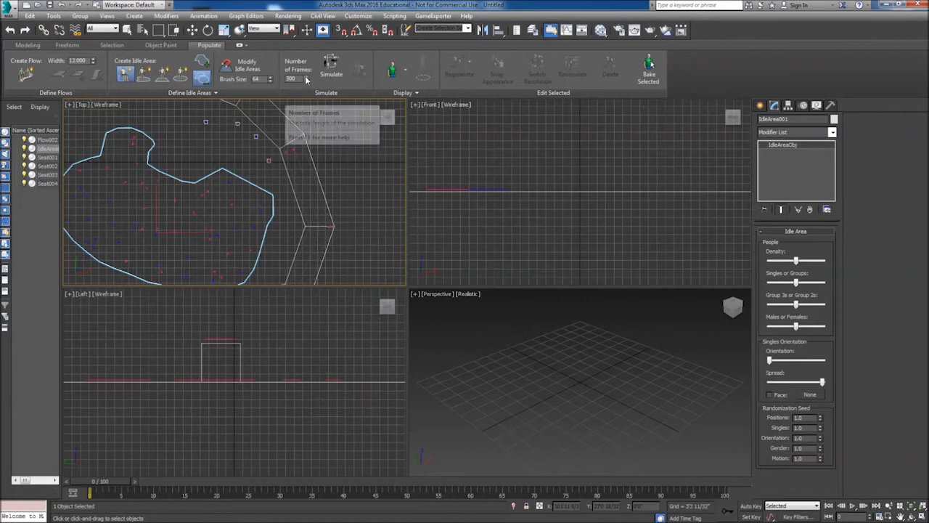
double_click(287, 79)
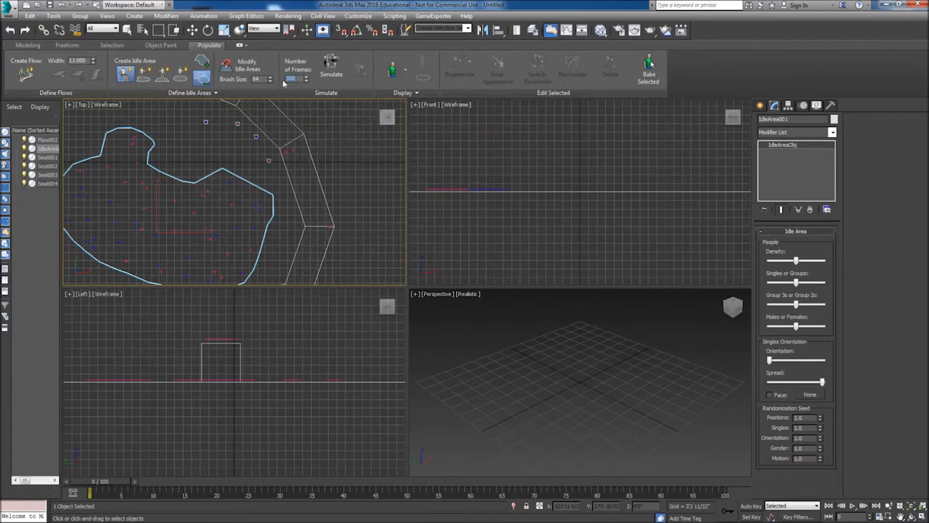
text(150)
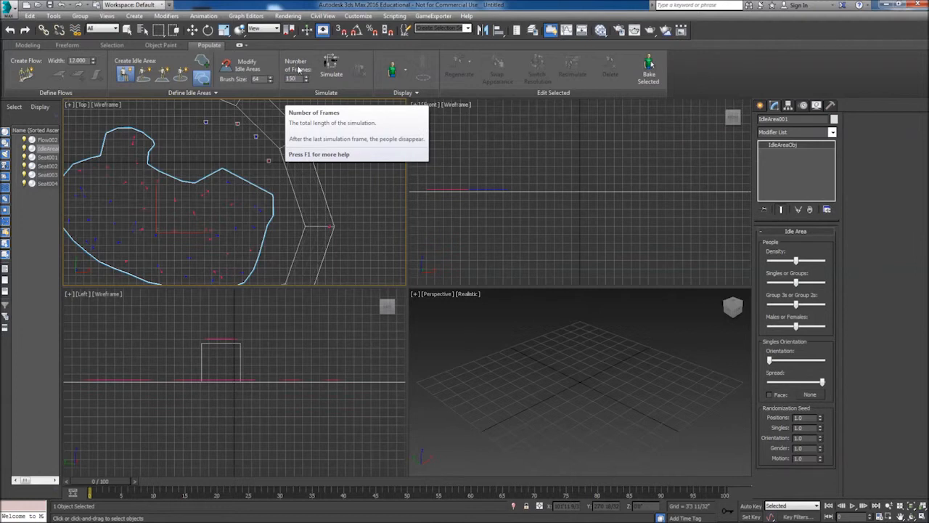
Run the Populate simulation and look over the seated, walking and idling figures.
click(332, 68)
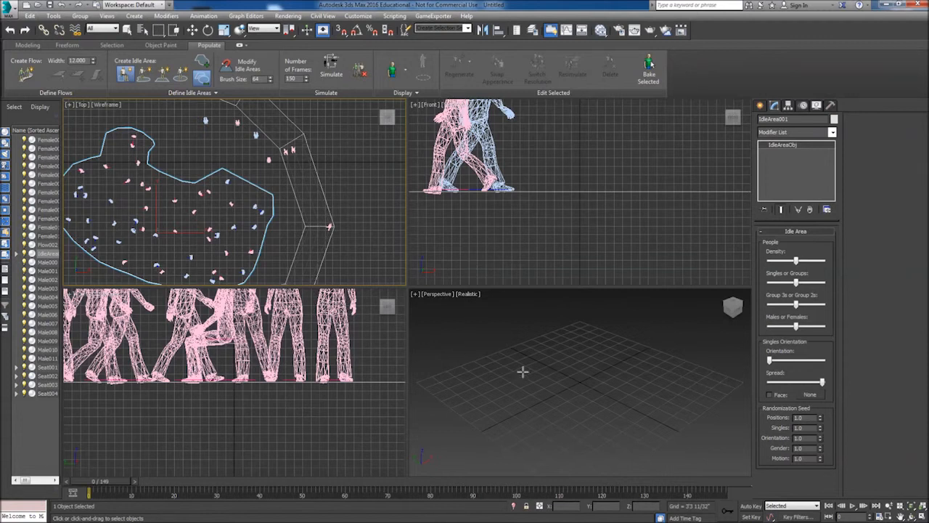
scroll(545, 369, down, 5)
mouse_move(572, 368)
alt+middle_down()
mouse_move(441, 385)
mouse_move(551, 363)
alt+middle_up()
scroll(441, 385, up, 5)
scroll(442, 385, down, 5)
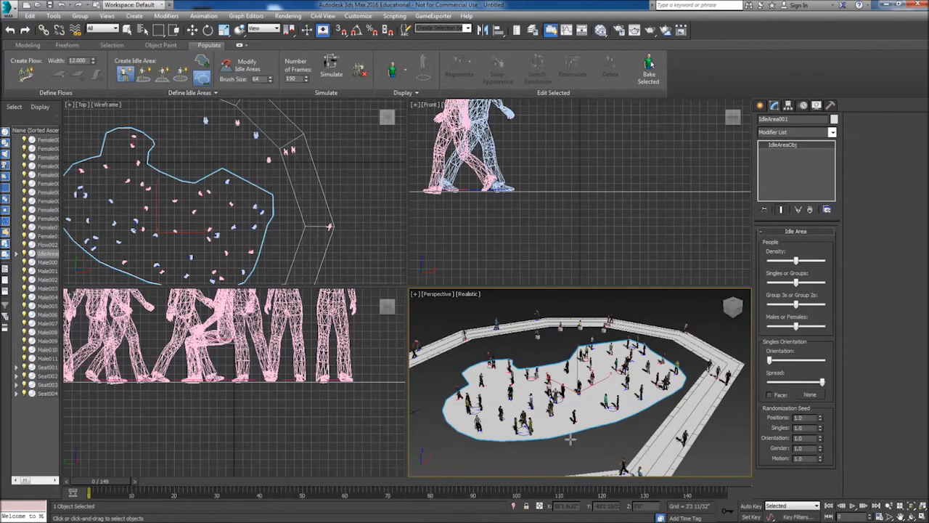
scroll(571, 438, up, 5)
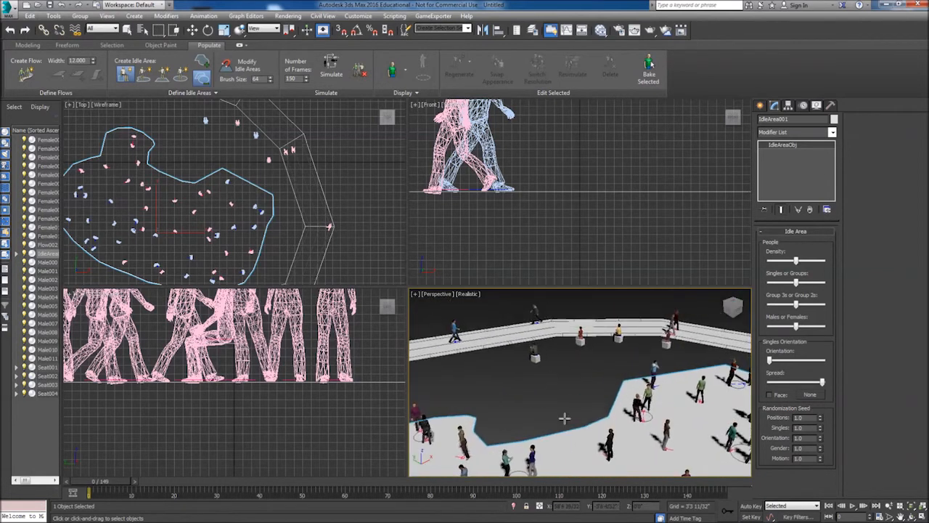
scroll(535, 369, up, 2)
scroll(525, 357, up, 2)
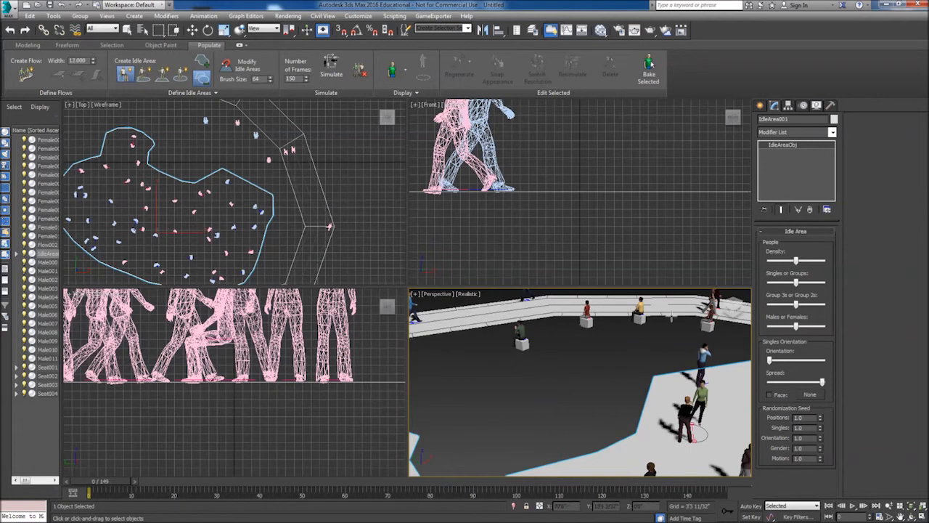
middle_drag(471, 348, 574, 425)
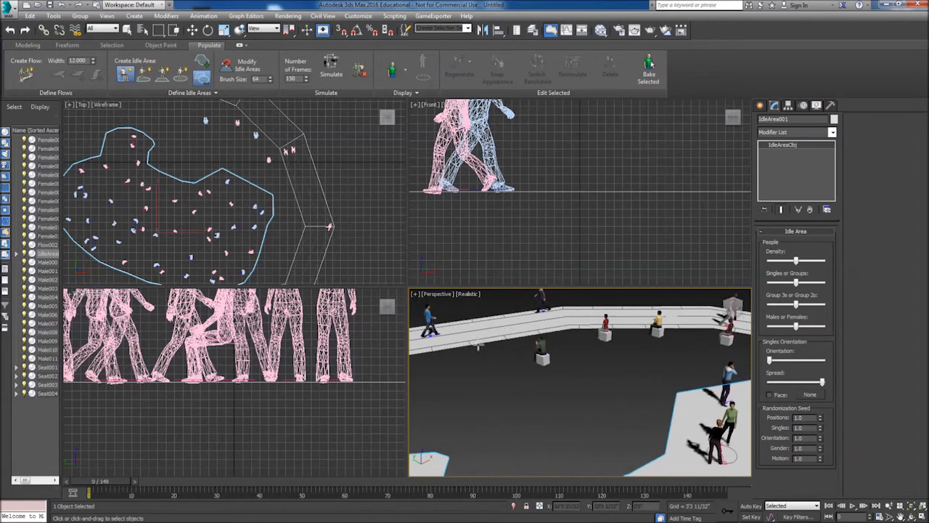
scroll(585, 403, down, 2)
scroll(573, 401, down, 2)
scroll(564, 400, down, 2)
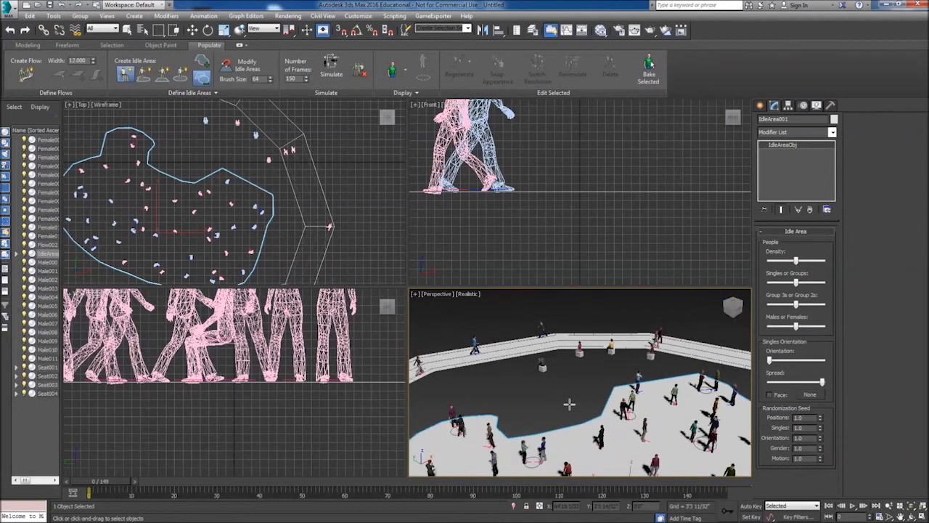
scroll(563, 400, down, 2)
scroll(523, 313, down, 1)
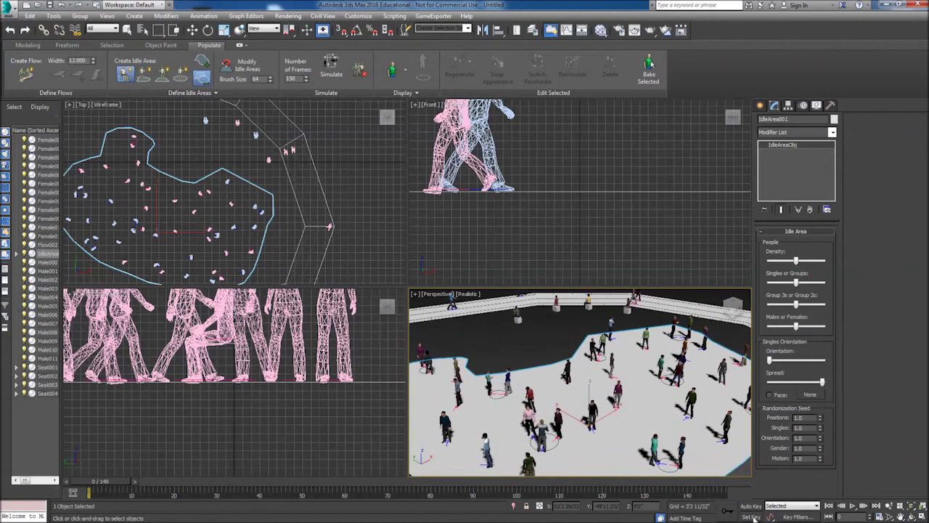
Play the crowd animation, watching the walking, seated and idling people, then stop at frame 17.
click(853, 507)
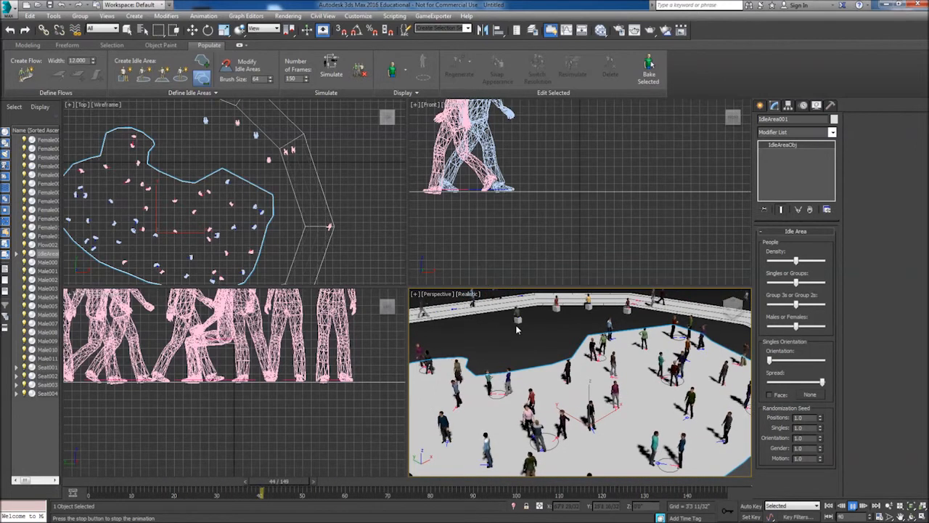
scroll(513, 316, up, 3)
scroll(517, 327, up, 2)
scroll(523, 344, up, 2)
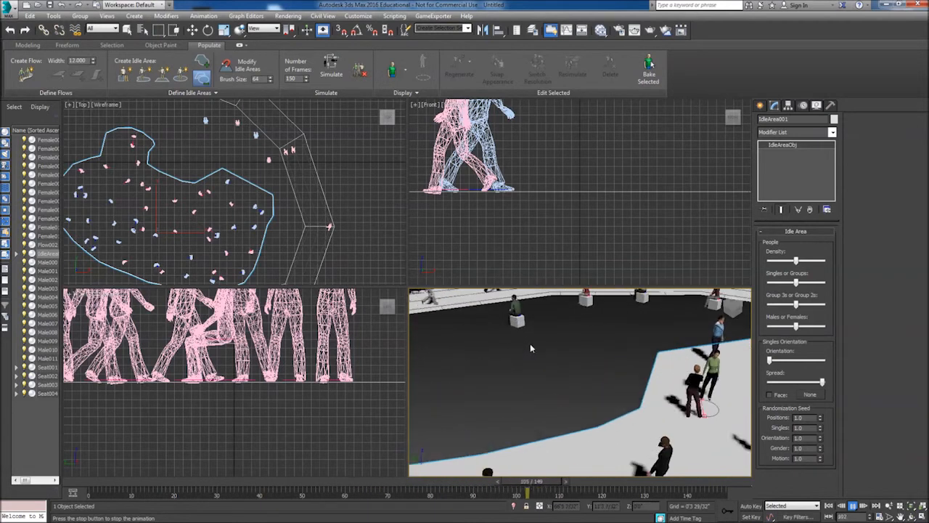
scroll(528, 369, up, 2)
middle_drag(528, 369, 527, 391)
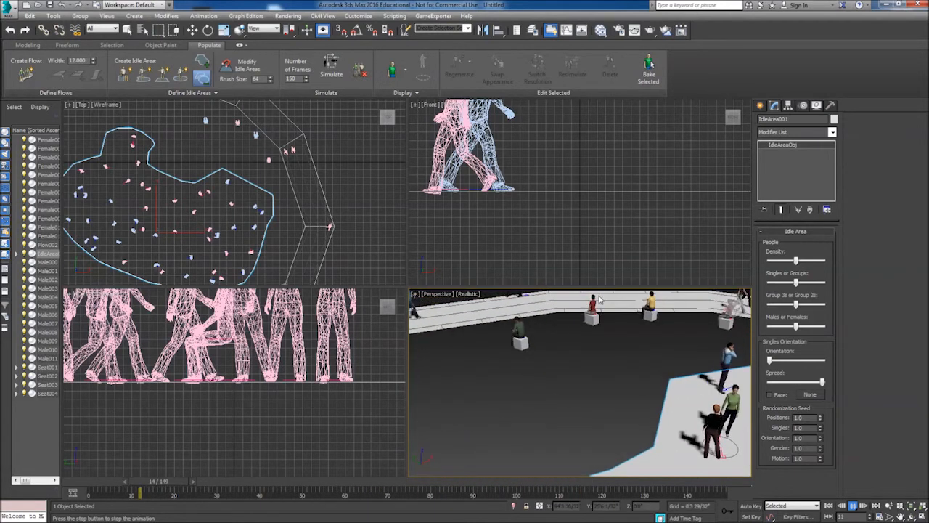
mouse_move(741, 410)
middle_down()
mouse_move(722, 399)
mouse_move(481, 375)
middle_up()
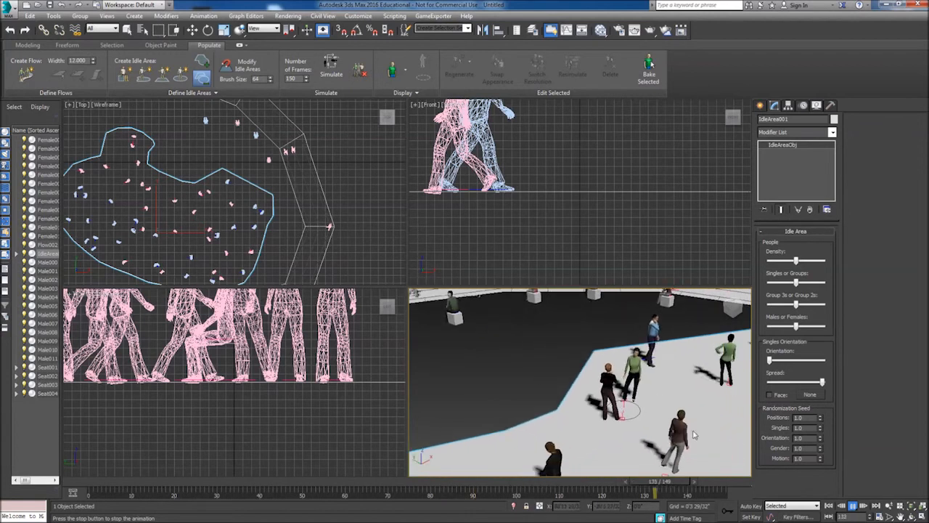
scroll(652, 411, down, 2)
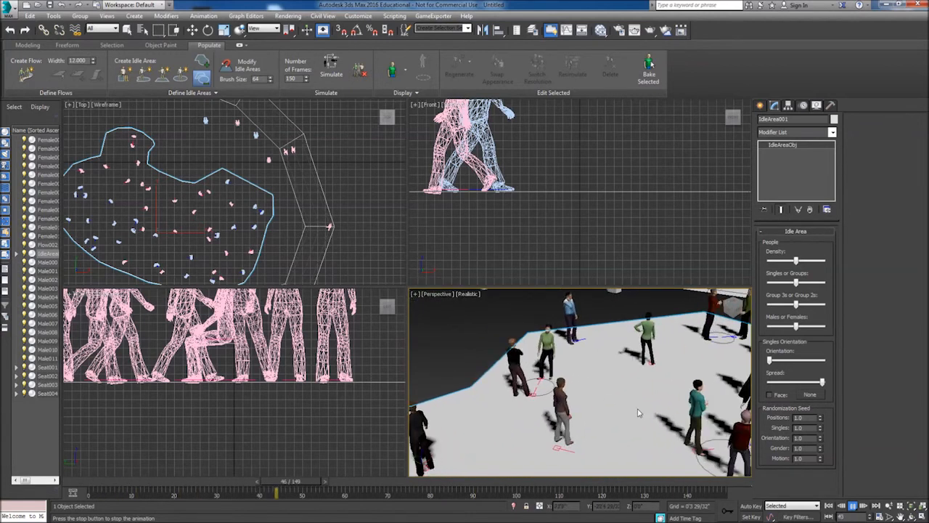
middle_drag(652, 412, 630, 363)
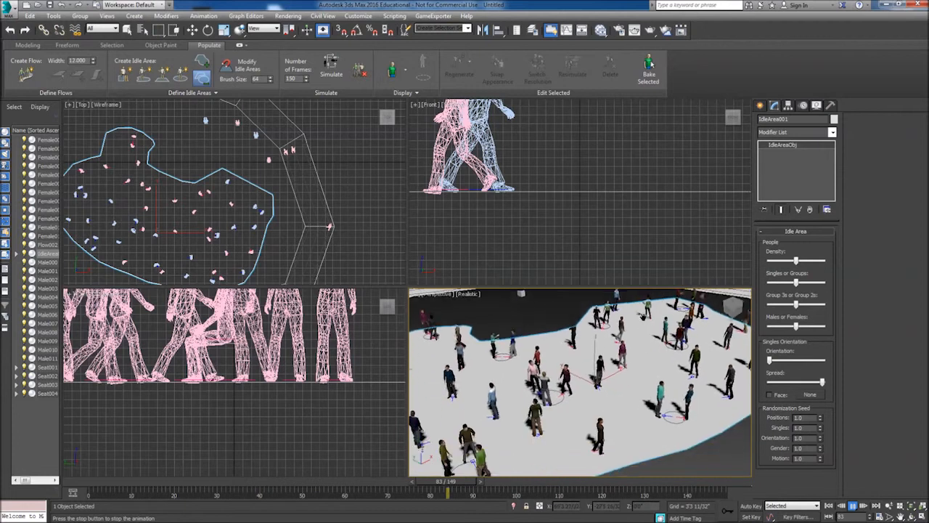
middle_drag(630, 363, 623, 345)
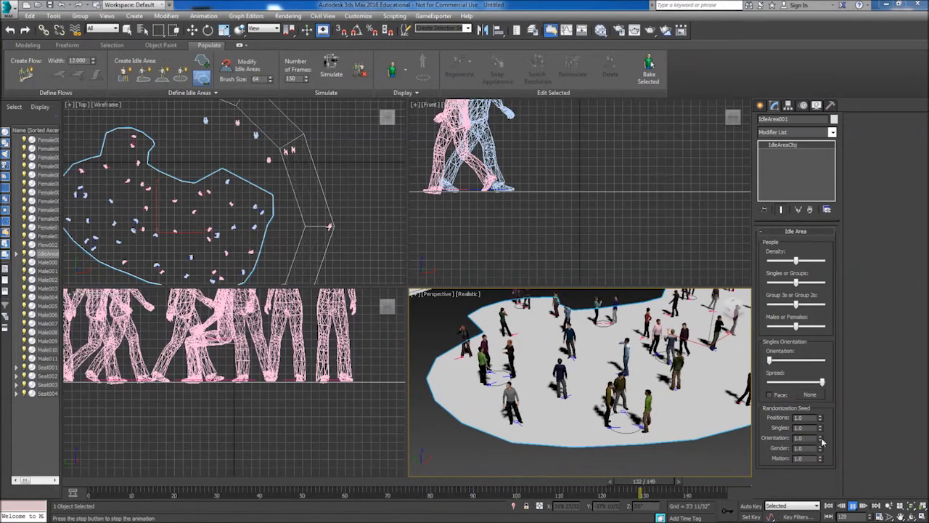
click(851, 504)
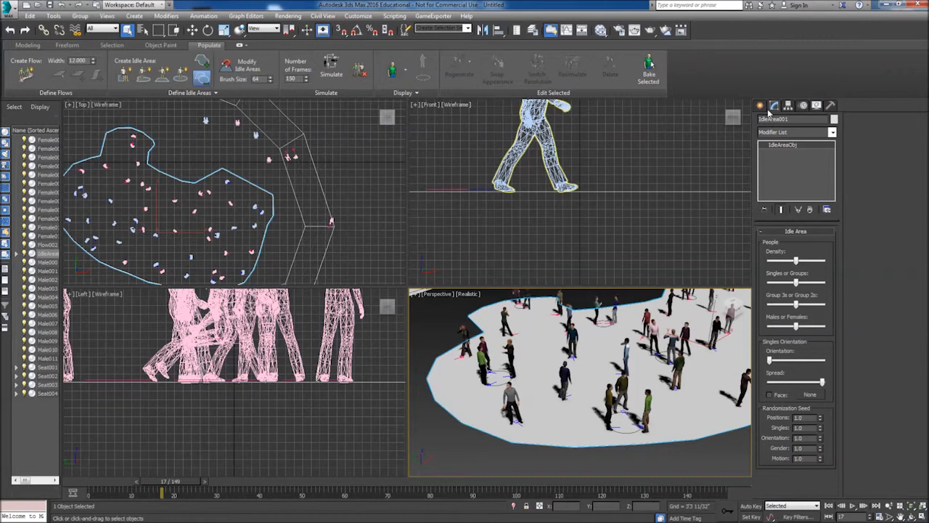
Deselect IdleArea001 and show the display choices: stick figures, custom skin, textured skin.
key(ctrl+d)
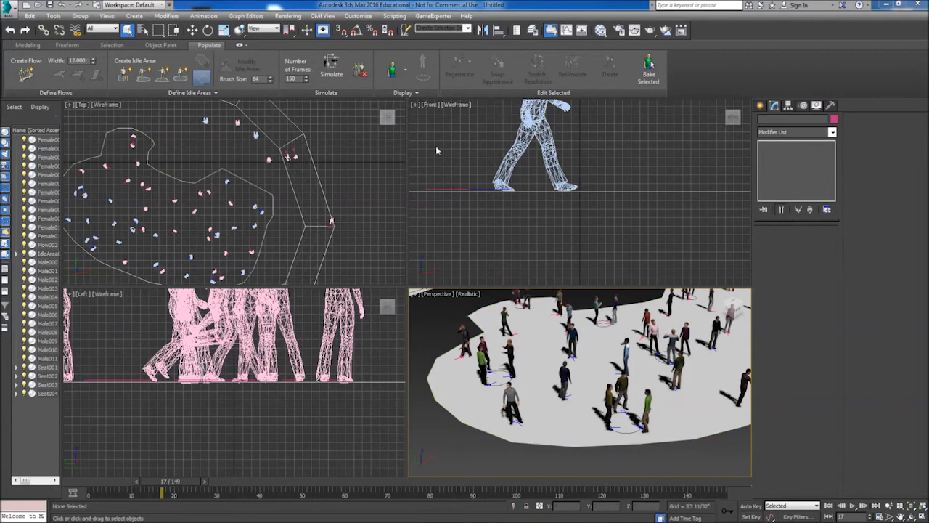
click(406, 69)
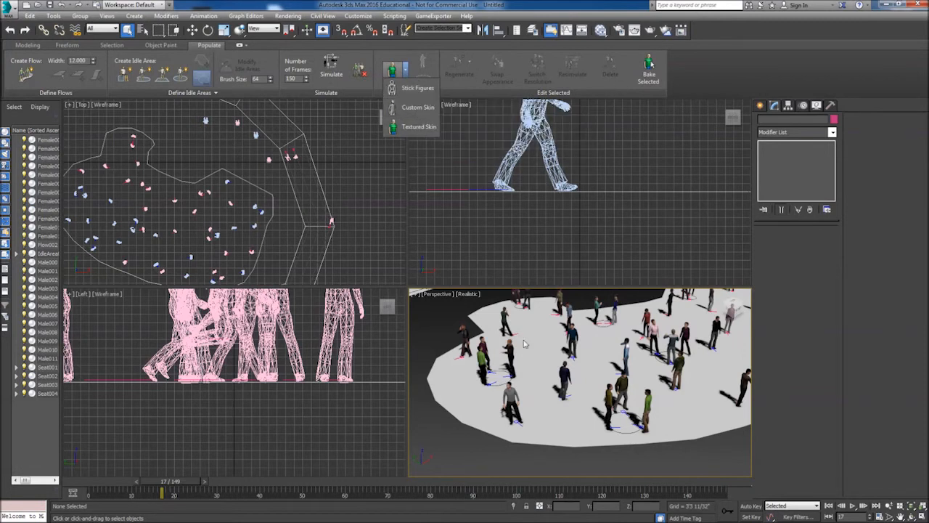
Leave the display choices unchanged and select the standing figure Male012 near the front.
click(512, 399)
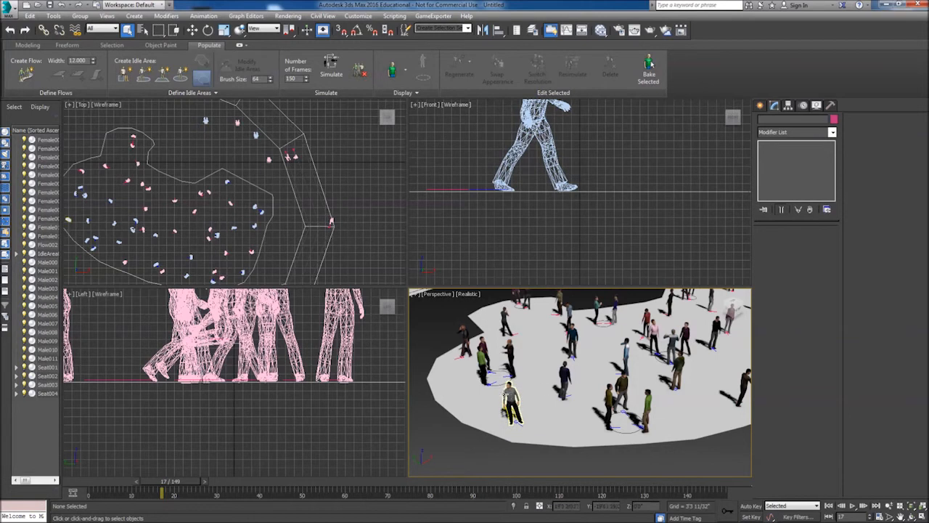
click(512, 400)
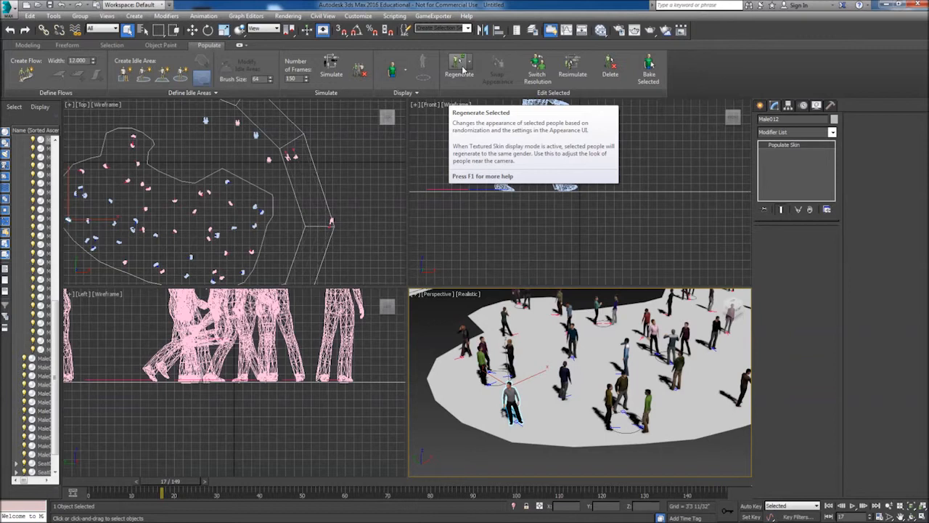
Regenerate Male012 with a new random appearance, a yellow-green top.
click(461, 67)
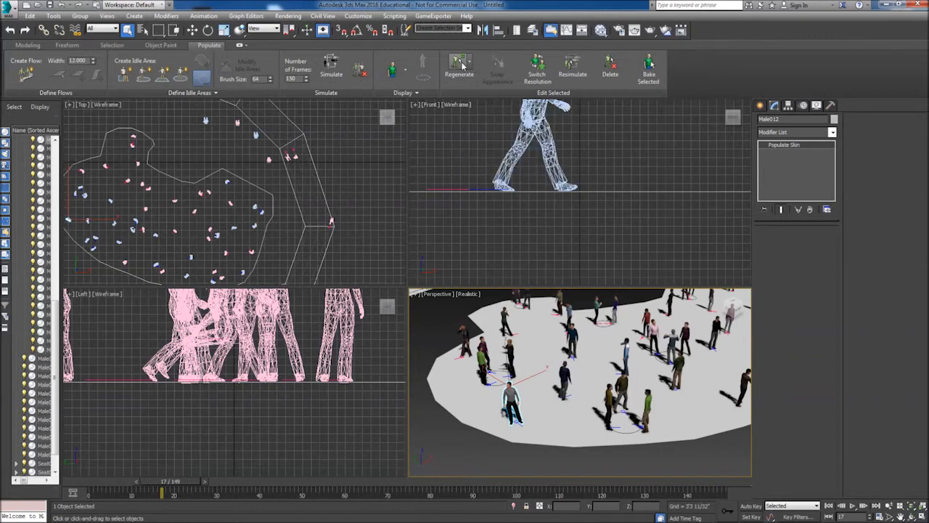